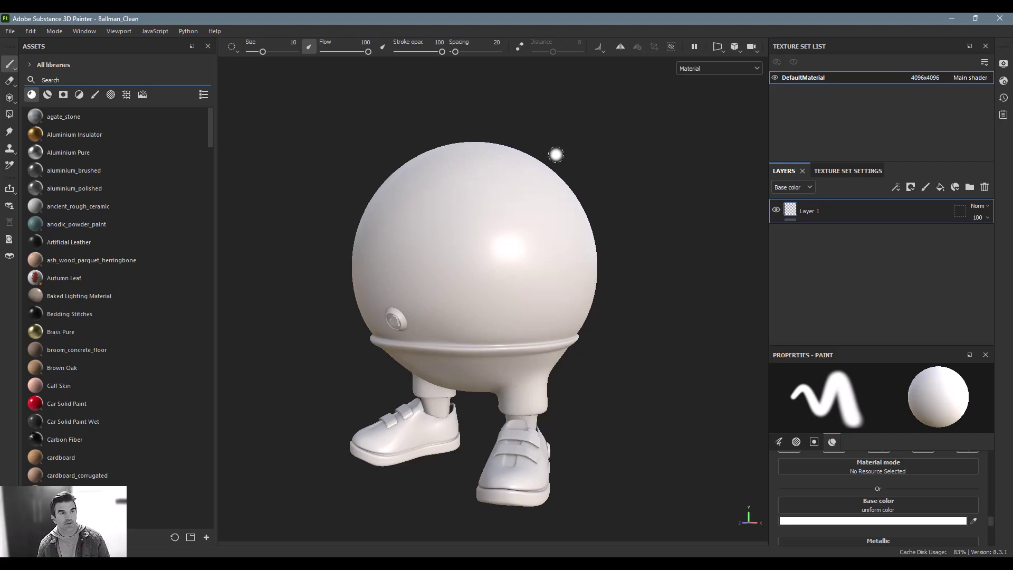
- Apply Cotton Jeans Denim Worn from a 'denim' asset search to Ballman and set its tiling to 4
click(63, 79)
text(denim)
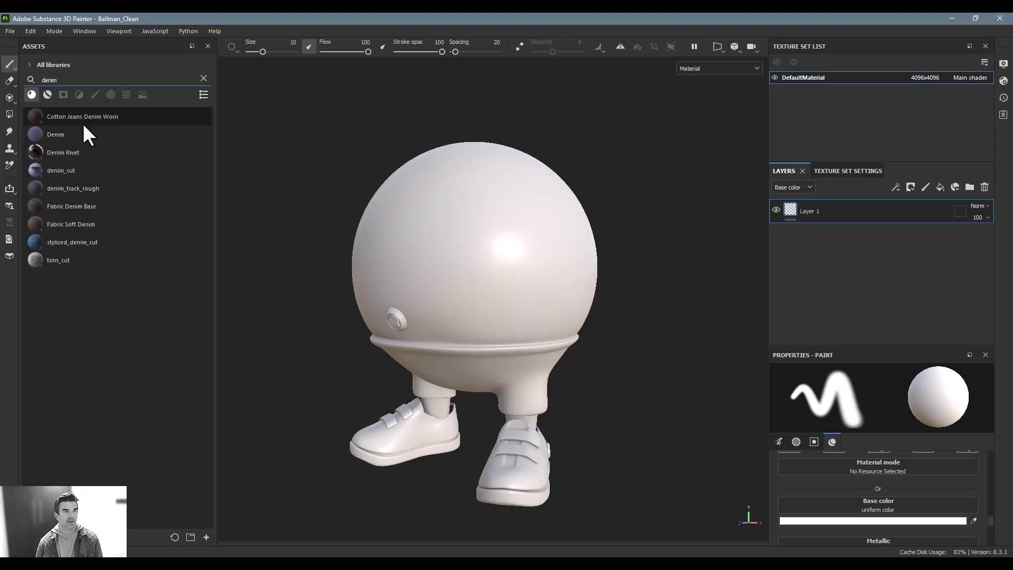
drag(83, 124, 543, 306)
scroll(890, 504, up, 5)
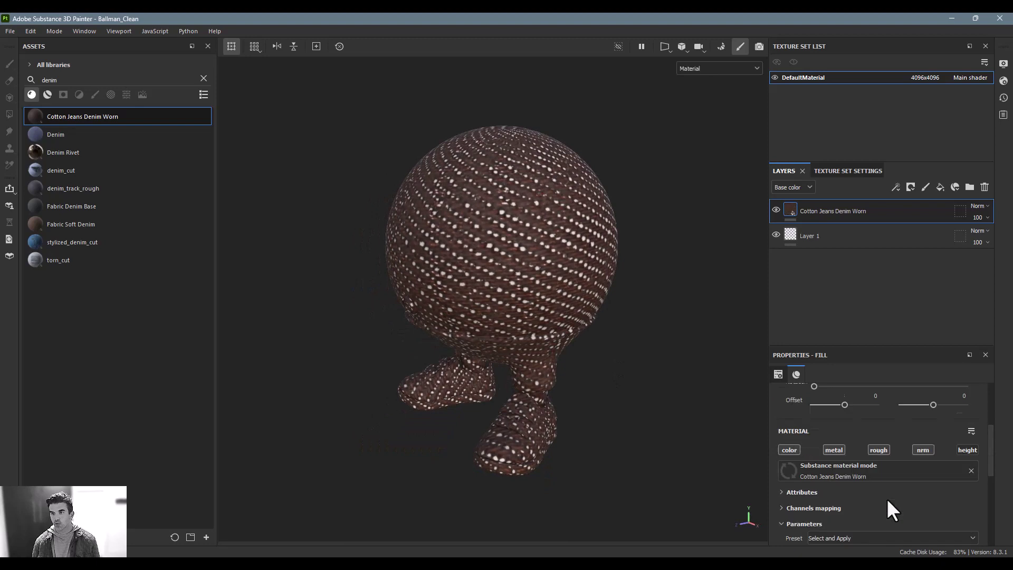
click(875, 485)
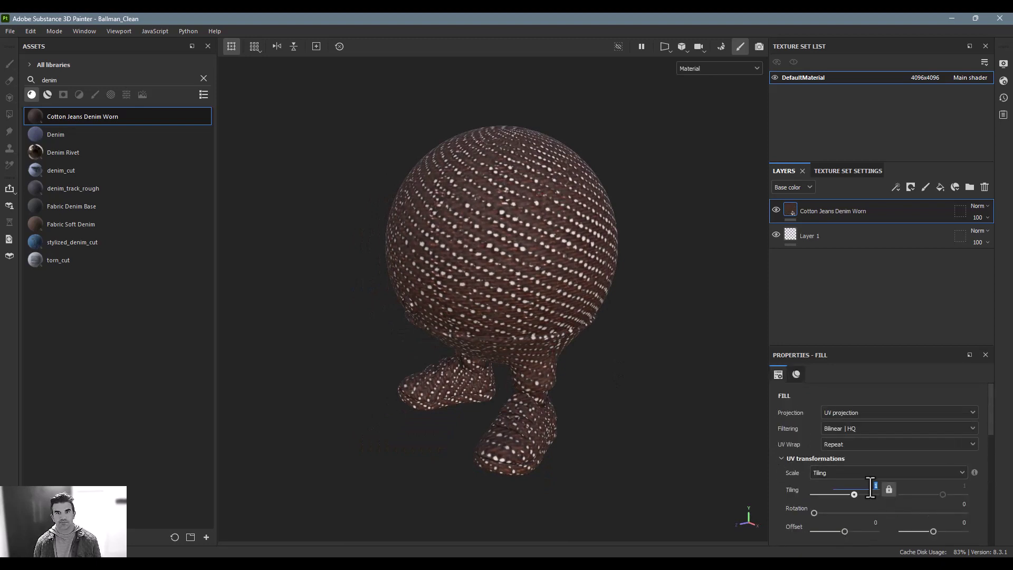
text(4)
key(Return)
- Recolour the denim from reddish brown to dark blue 26303F
scroll(897, 447, down, 5)
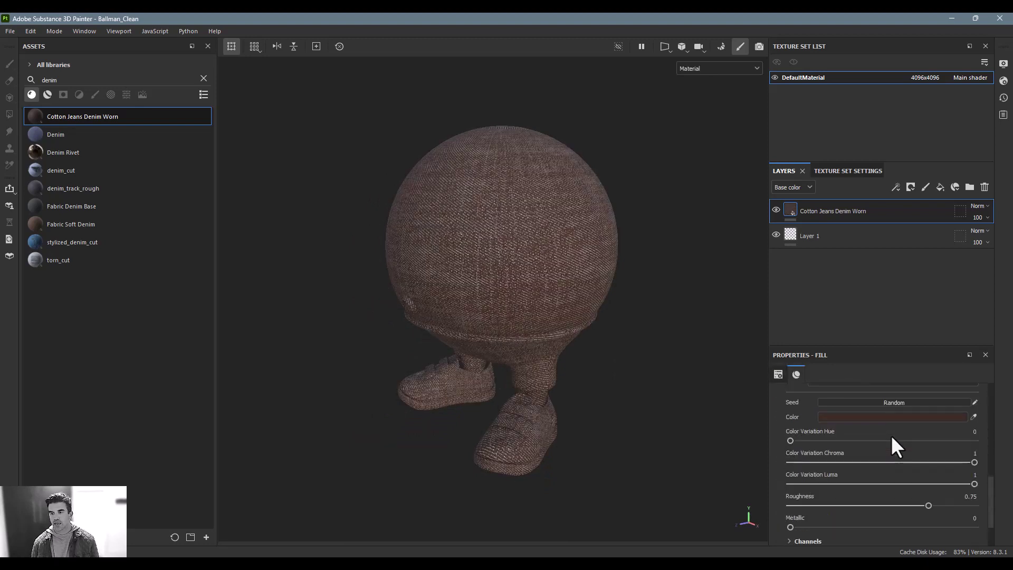
click(894, 417)
drag(881, 409, 881, 349)
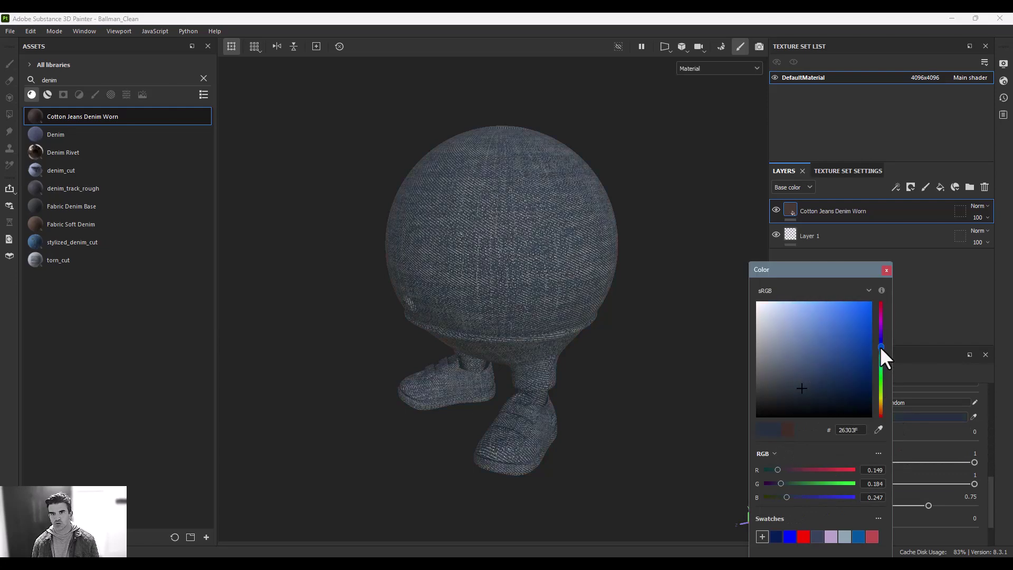
click(606, 379)
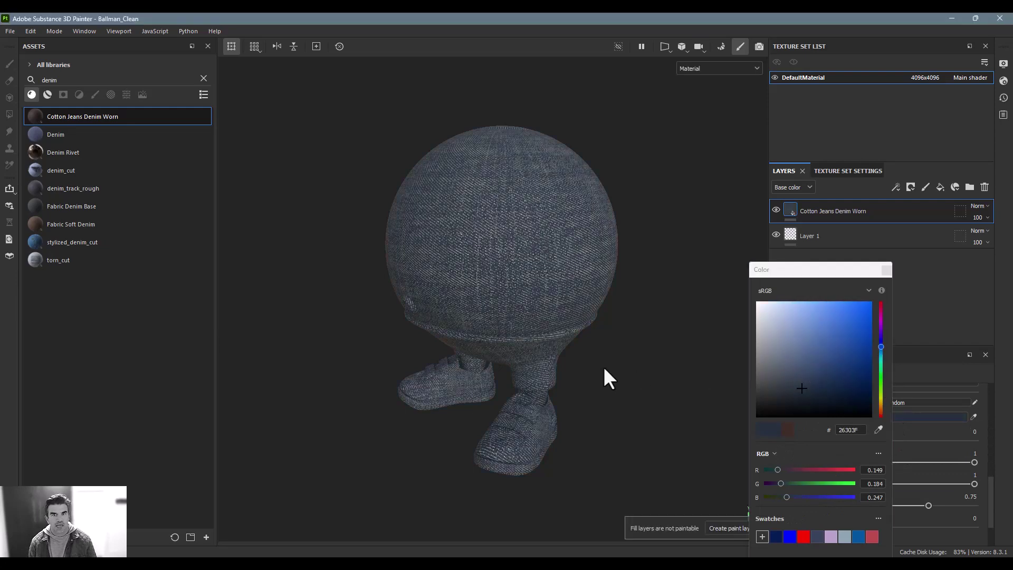
click(886, 270)
alt+drag(662, 294, 481, 283)
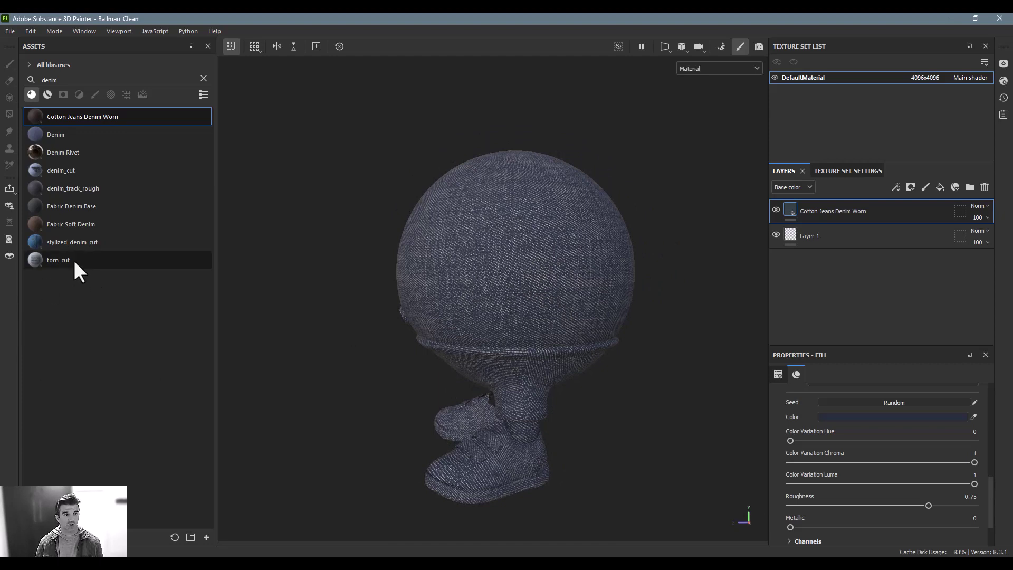
- Add torn_cut as a new layer and rotate its projection in the 2D view
mouse_move(74, 263)
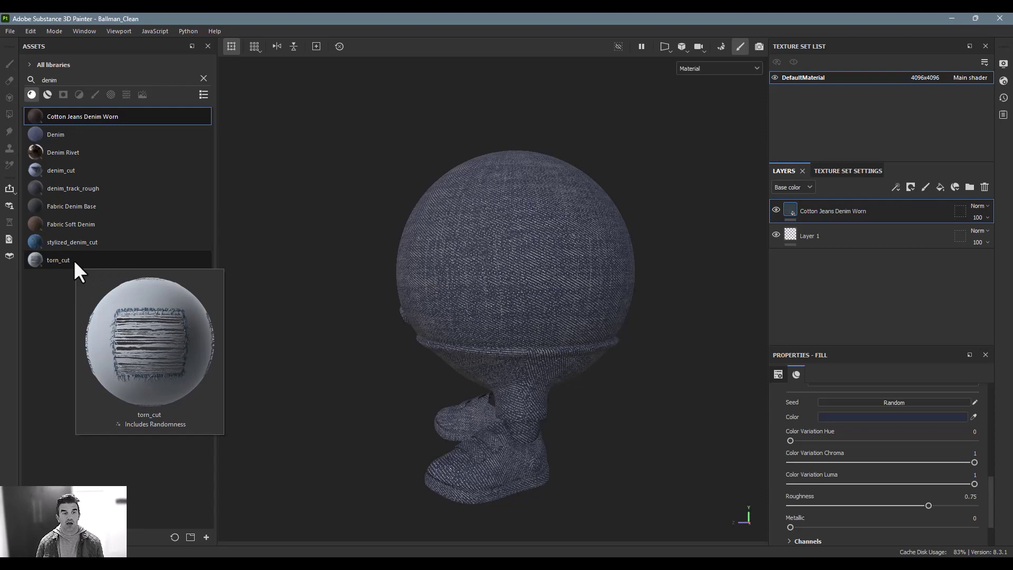
drag(74, 264, 521, 295)
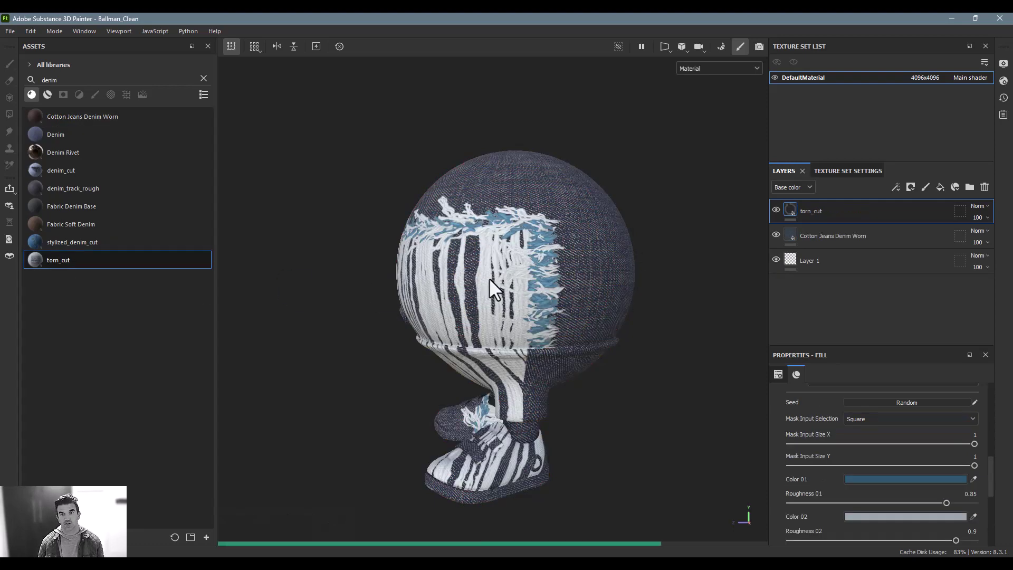
key(F1)
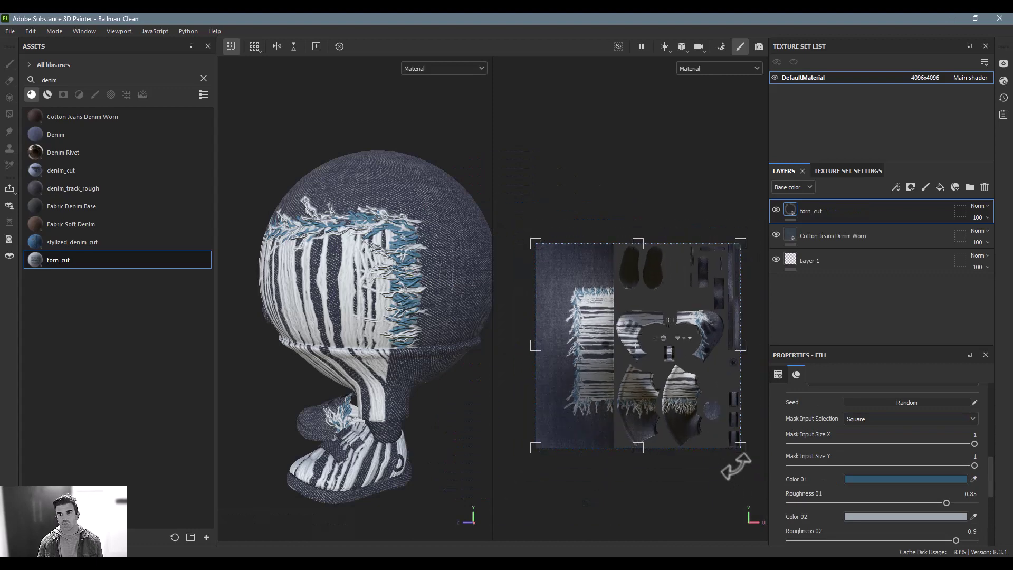
drag(731, 468, 543, 364)
- Set torn_cut's UV Wrap to None, then move the patch to the head's front and shrink it
scroll(921, 490, up, 5)
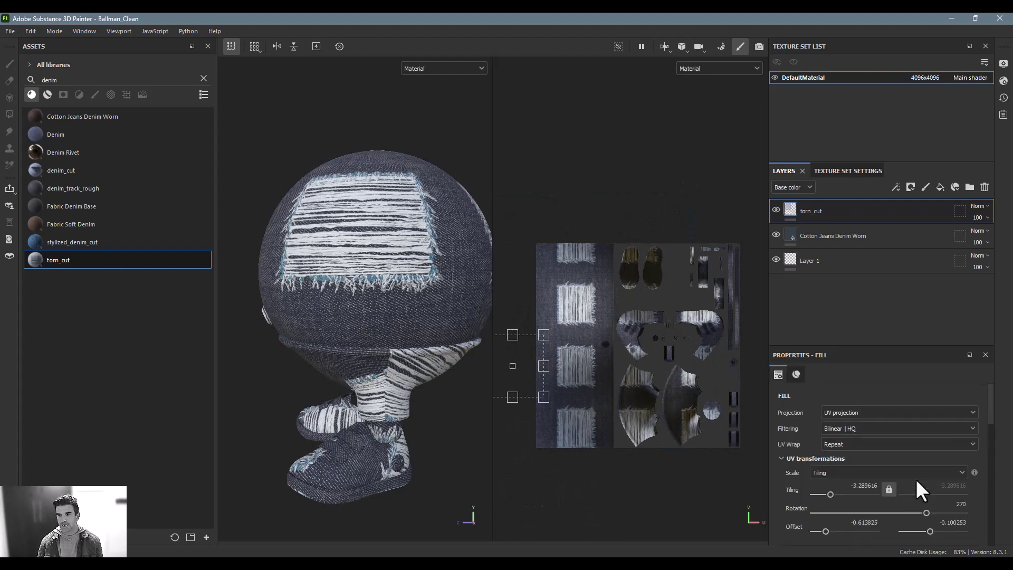
click(872, 444)
click(860, 459)
drag(558, 362, 606, 307)
scroll(606, 311, up, 5)
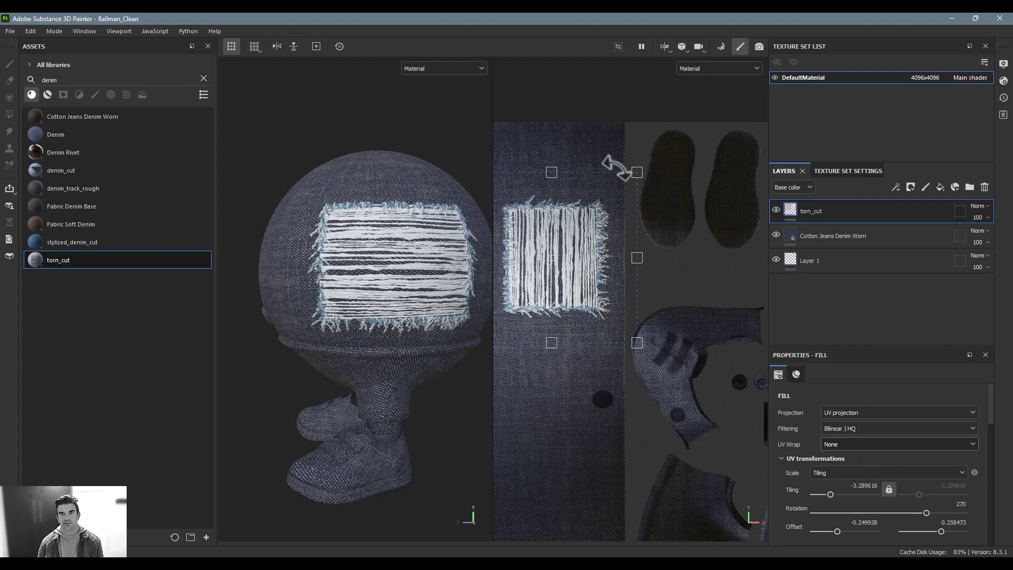
drag(630, 173, 575, 240)
key(F2)
- Sample dark navy with Color 01's eyedropper as the torn patch's first colour
scroll(543, 301, up, 5)
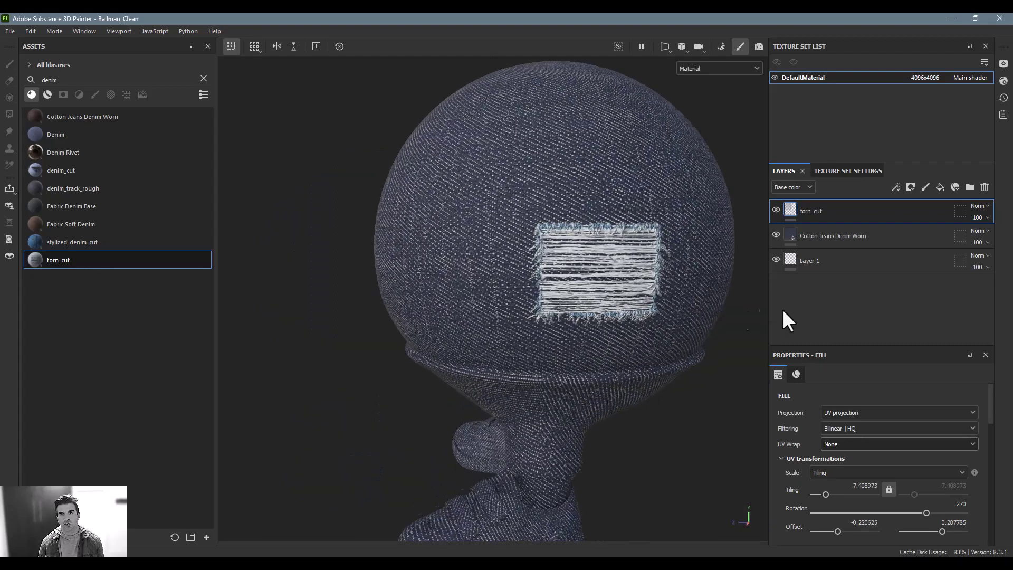
scroll(604, 352, down, 5)
scroll(601, 335, up, 3)
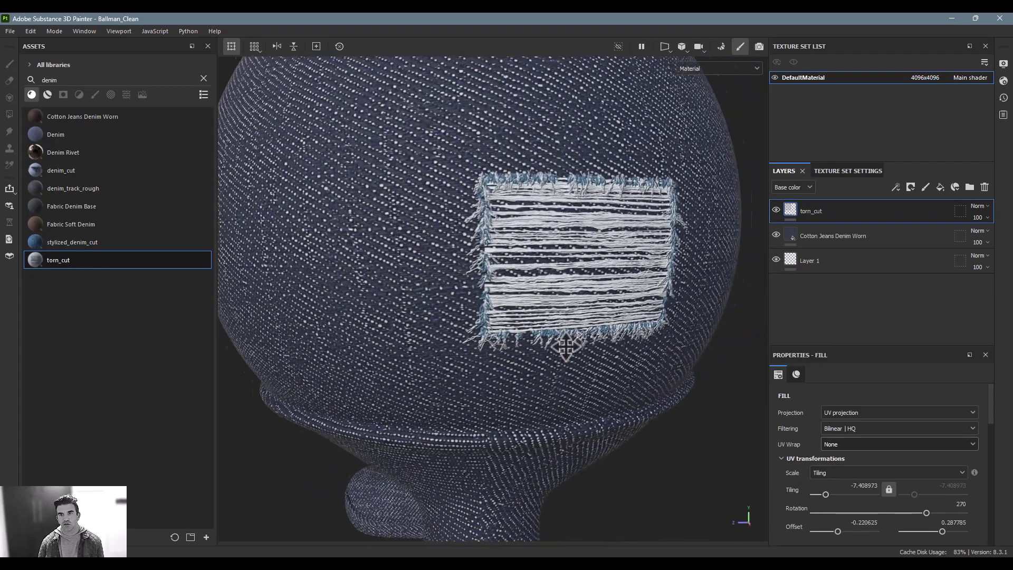
alt+drag(602, 335, 539, 360)
scroll(972, 451, down, 10)
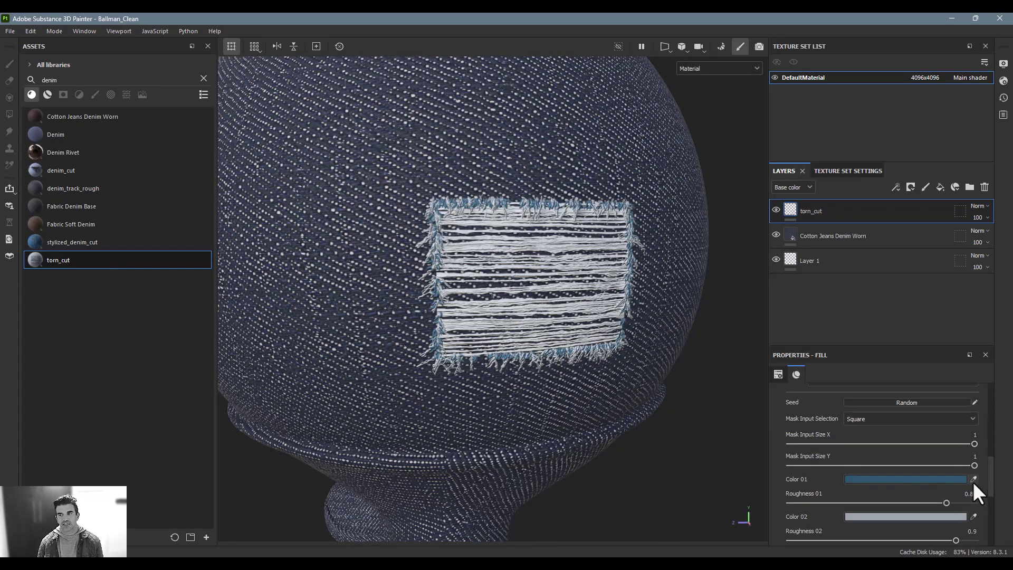
click(973, 479)
click(791, 232)
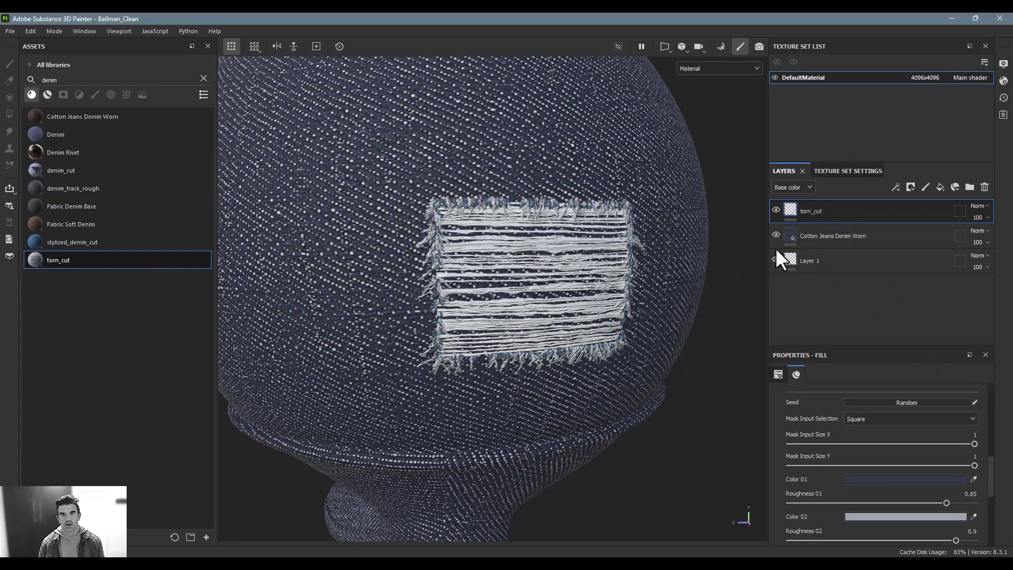
alt+drag(579, 333, 499, 242)
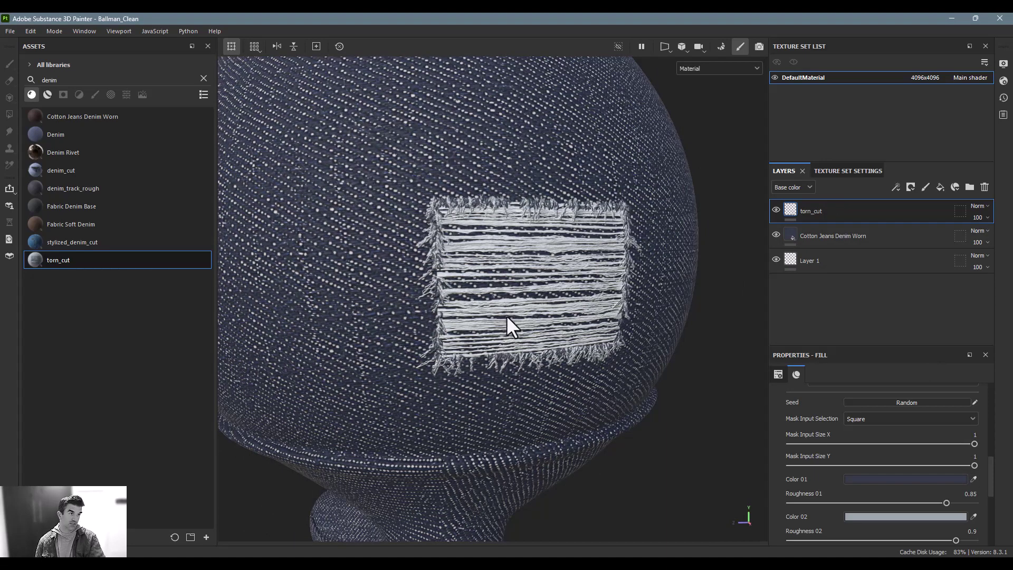
scroll(884, 482, up, 5)
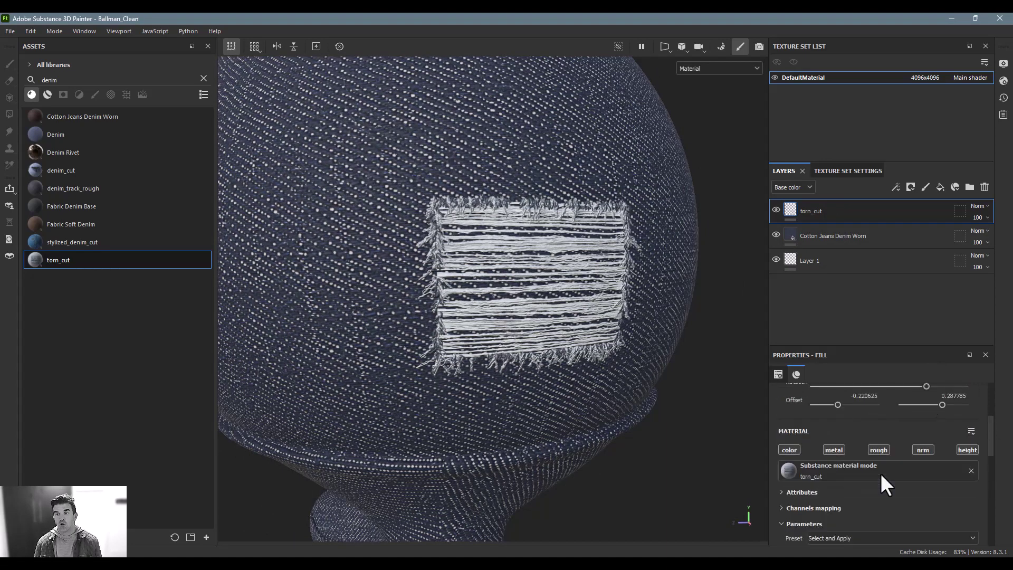
scroll(886, 484, down, 4)
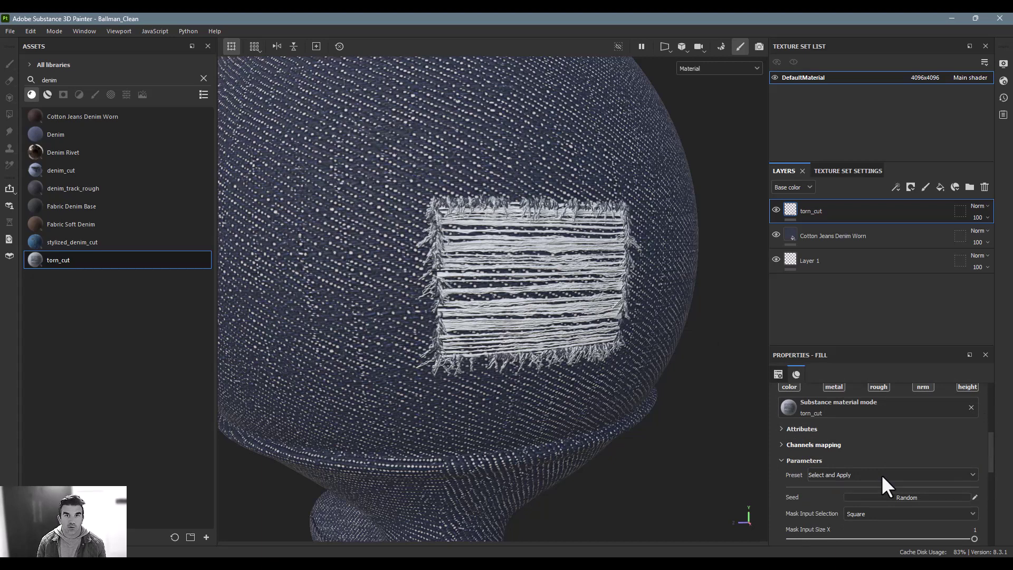
scroll(882, 476, up, 1)
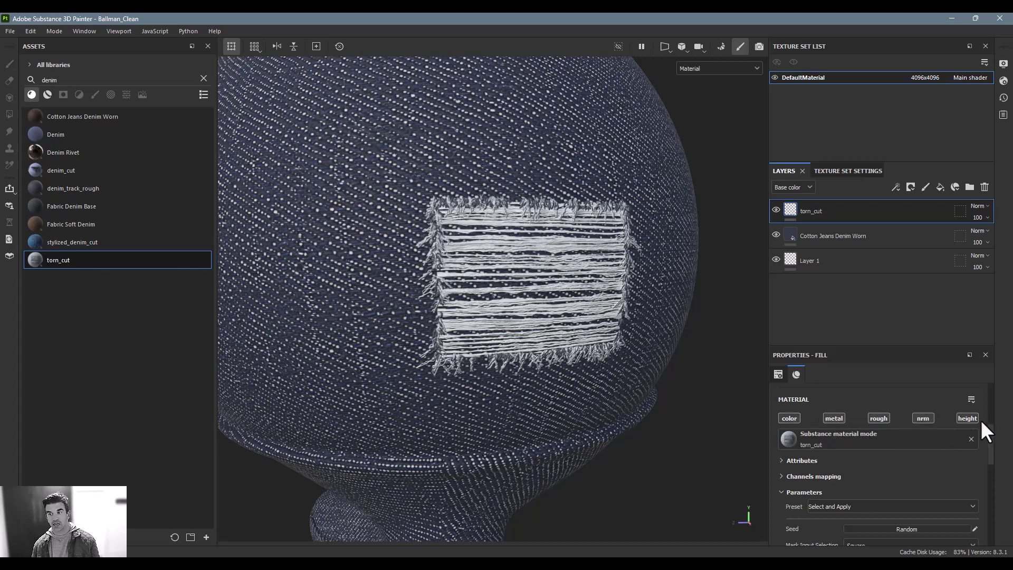
scroll(915, 491, up, 3)
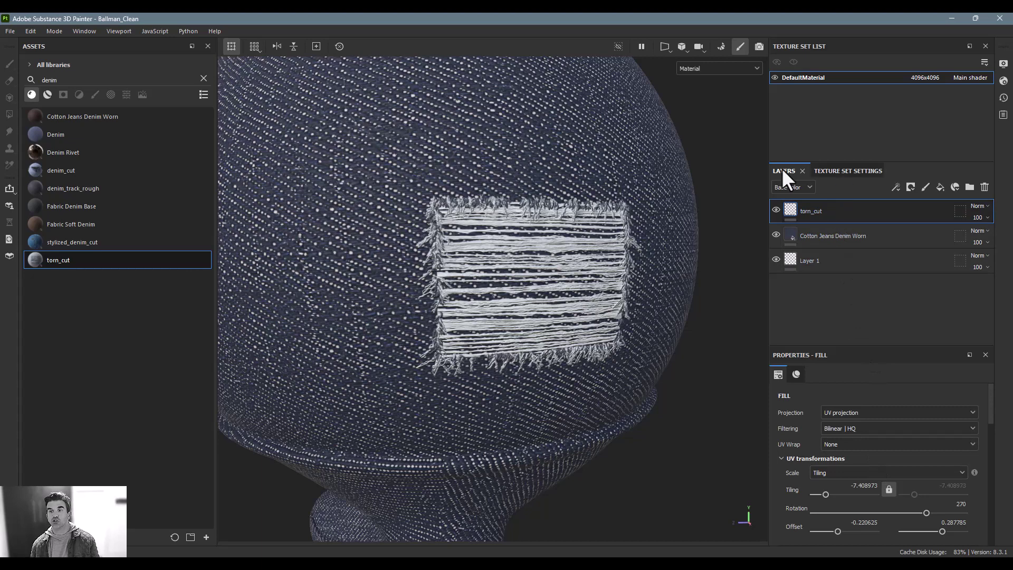
- Set the DefaultMaterial texture set size to 4096, after trying 1024 and 256, and frame the ball
click(859, 169)
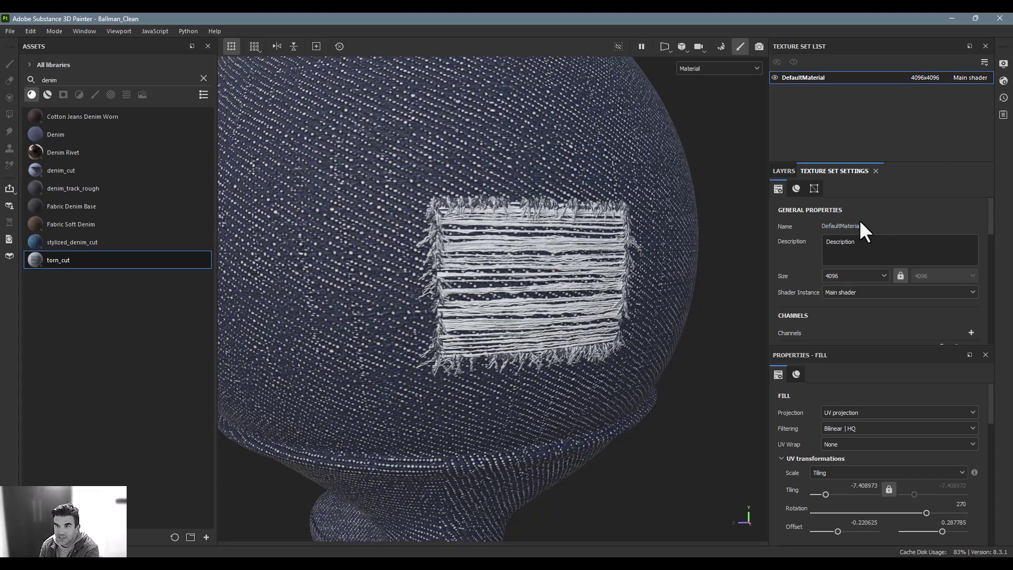
click(858, 275)
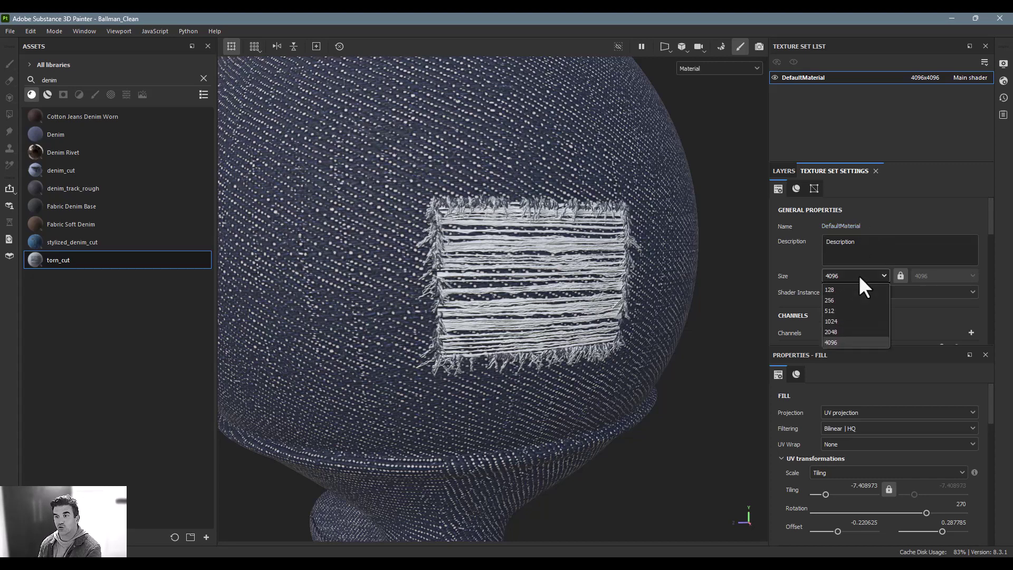
click(850, 323)
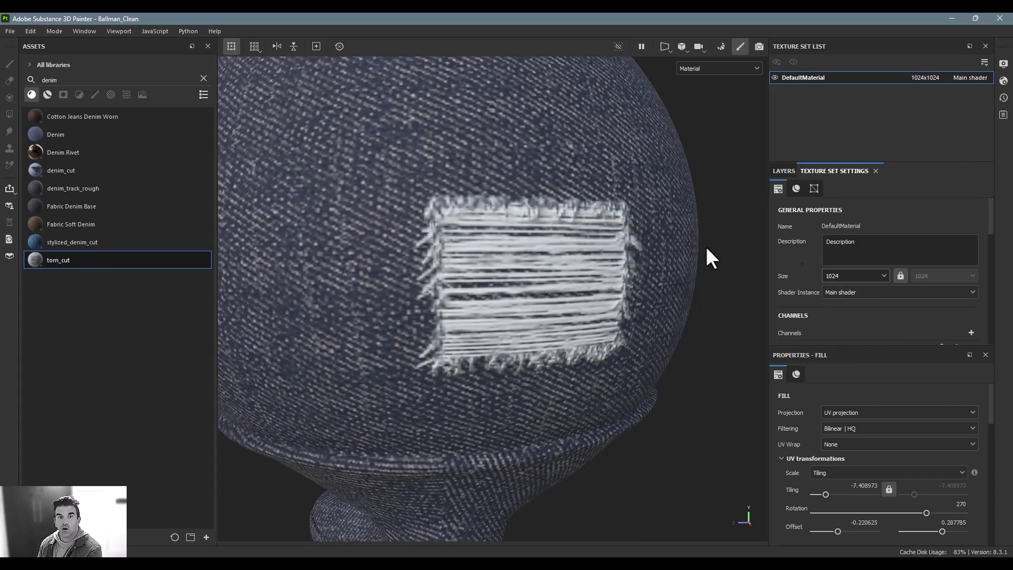
click(857, 275)
click(841, 301)
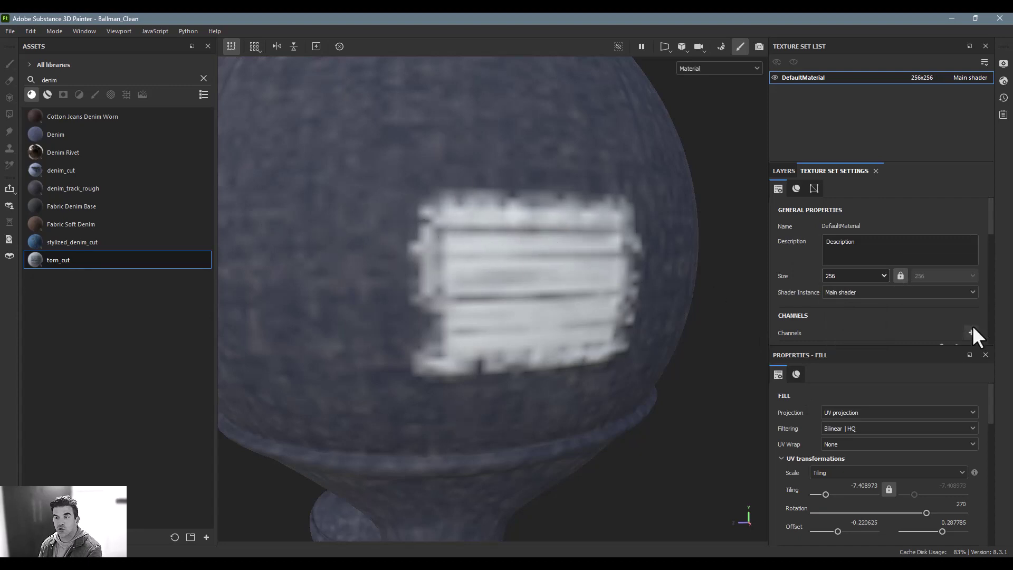
click(868, 273)
click(856, 341)
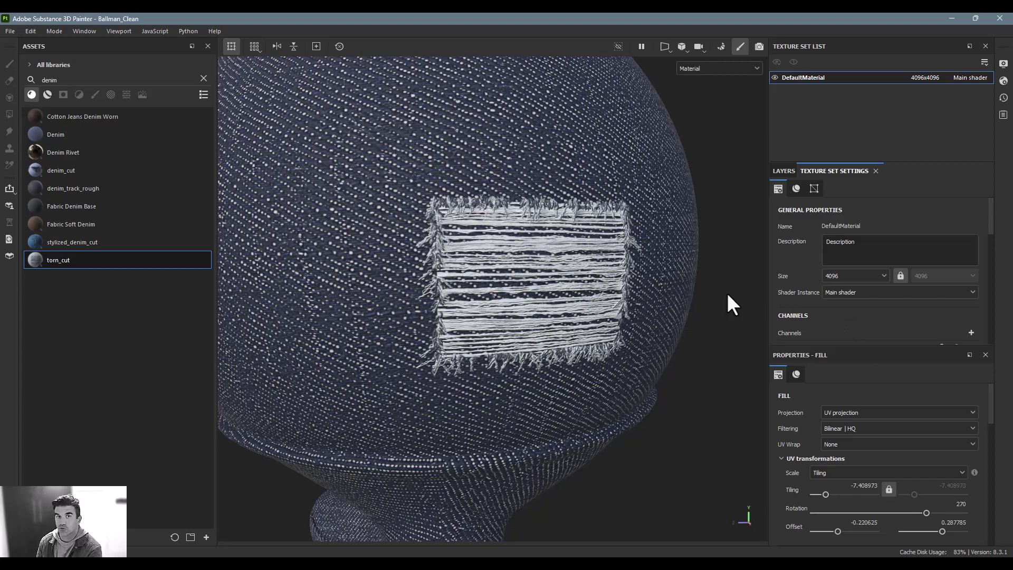
key(f)
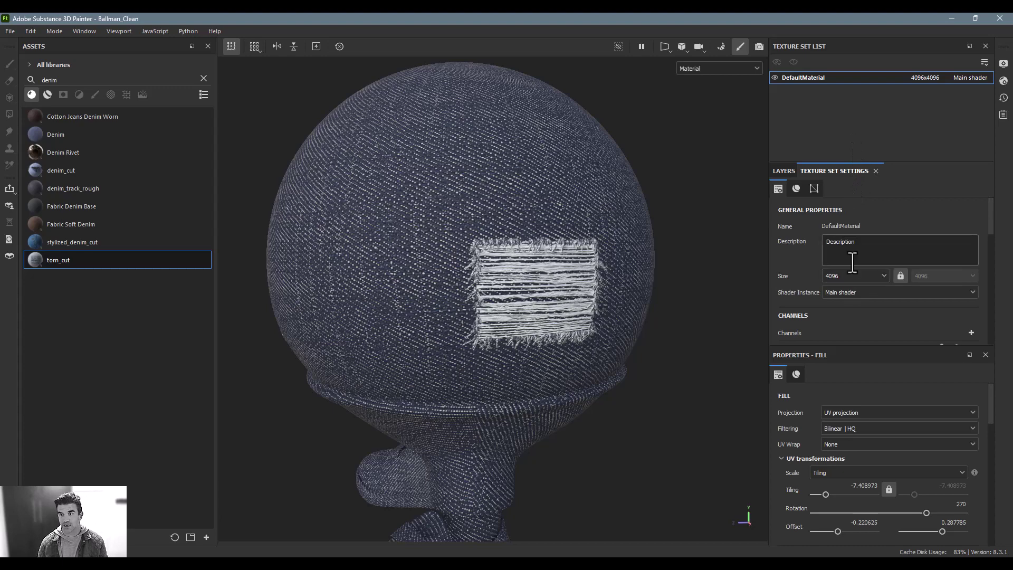
scroll(843, 240, down, 2)
click(852, 217)
click(853, 216)
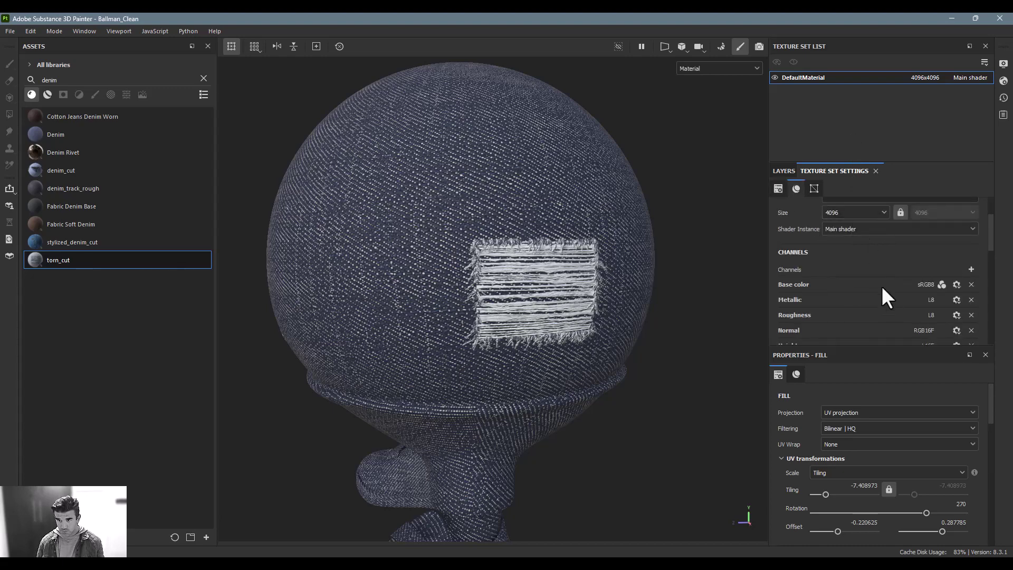
scroll(881, 285, down, 1)
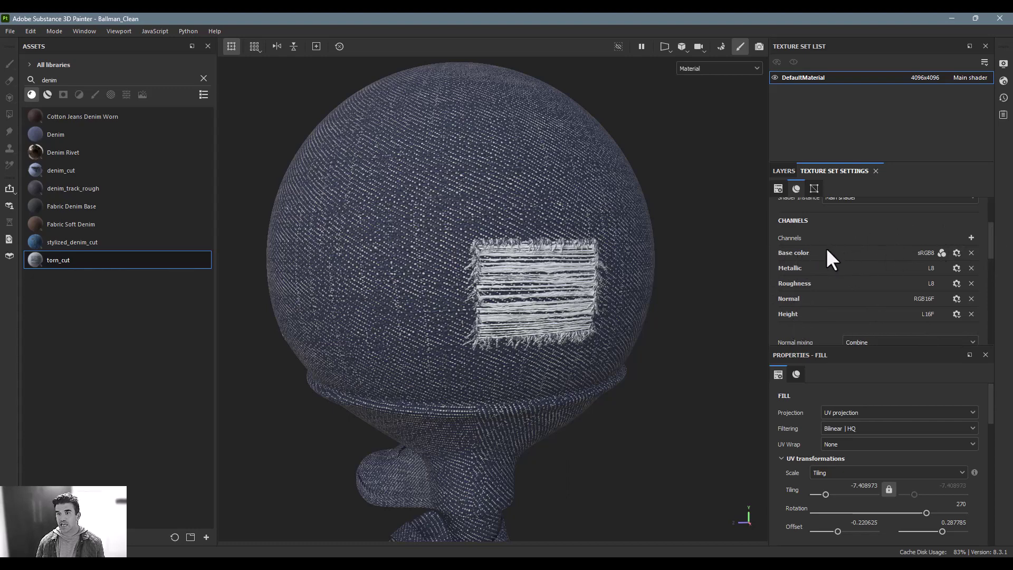
click(971, 237)
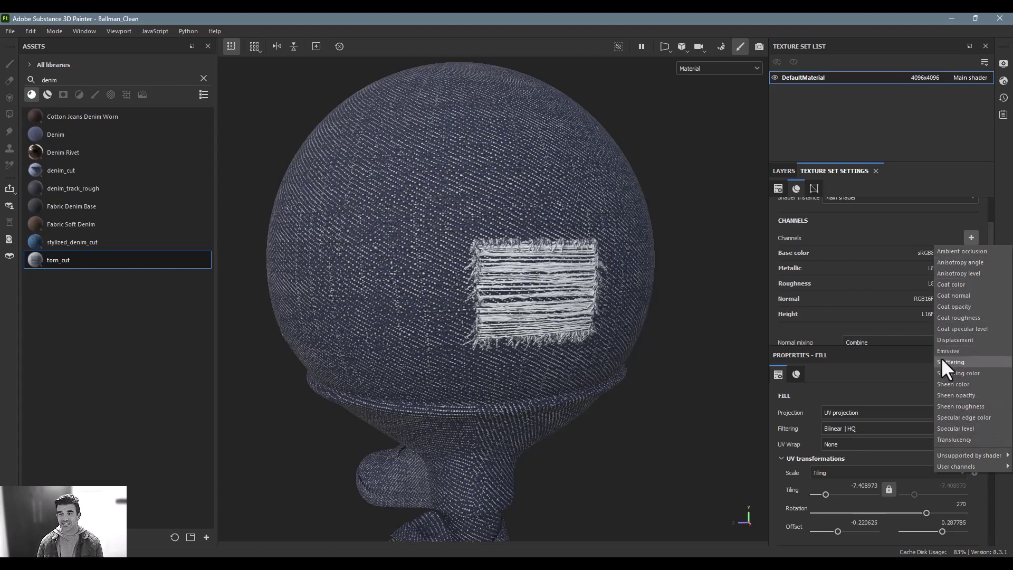
mouse_move(958, 454)
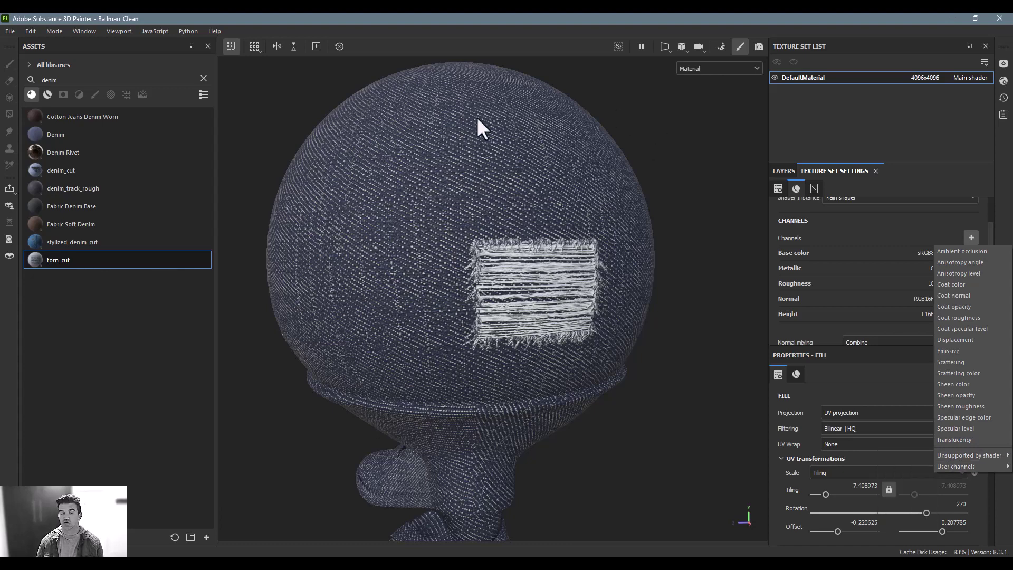
click(694, 150)
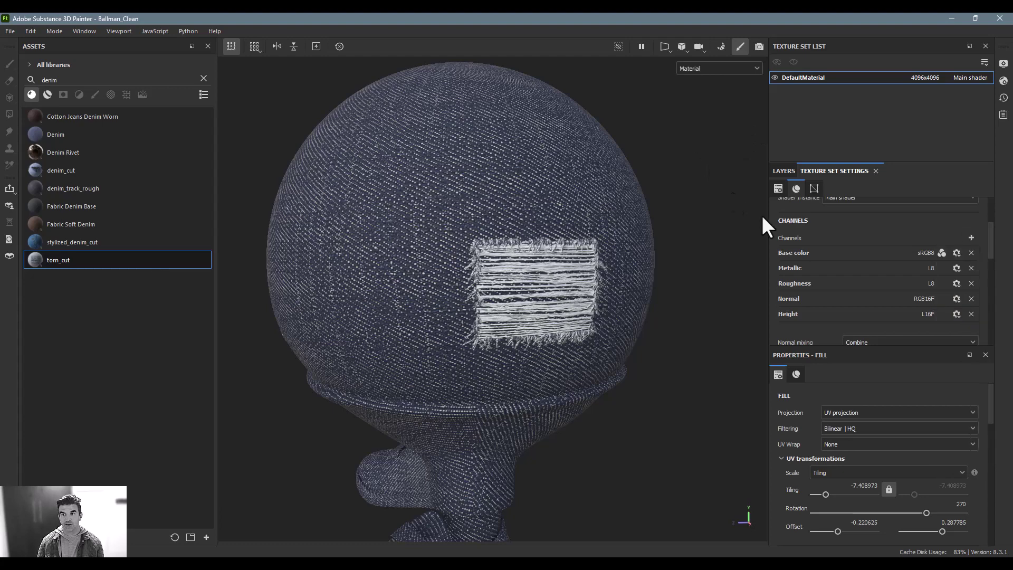
- Replace the Main shader's asm-metal-rough with pbr-metal-rough-with-alpha-blending
scroll(875, 252, up, 3)
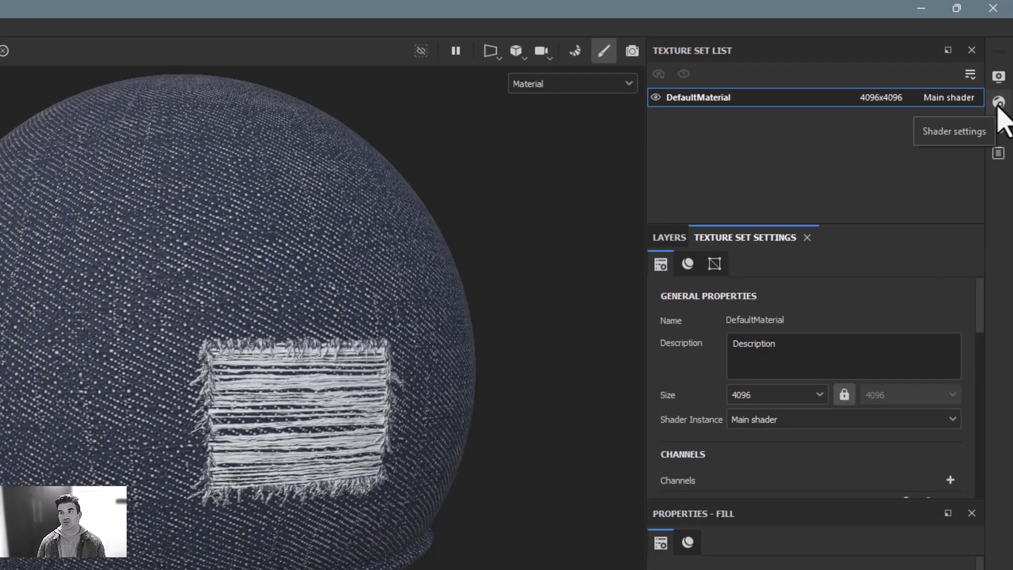
click(998, 103)
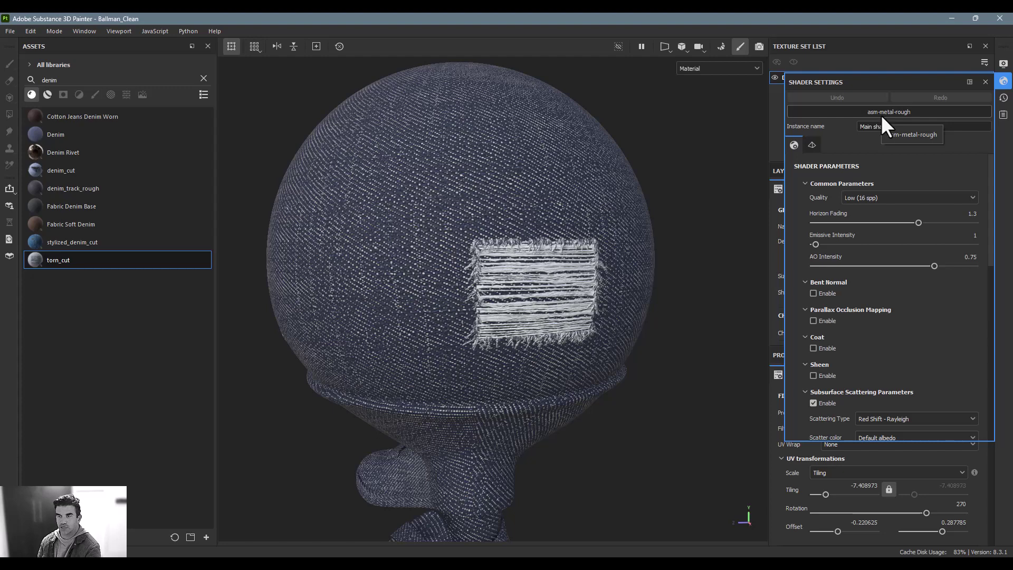
click(881, 115)
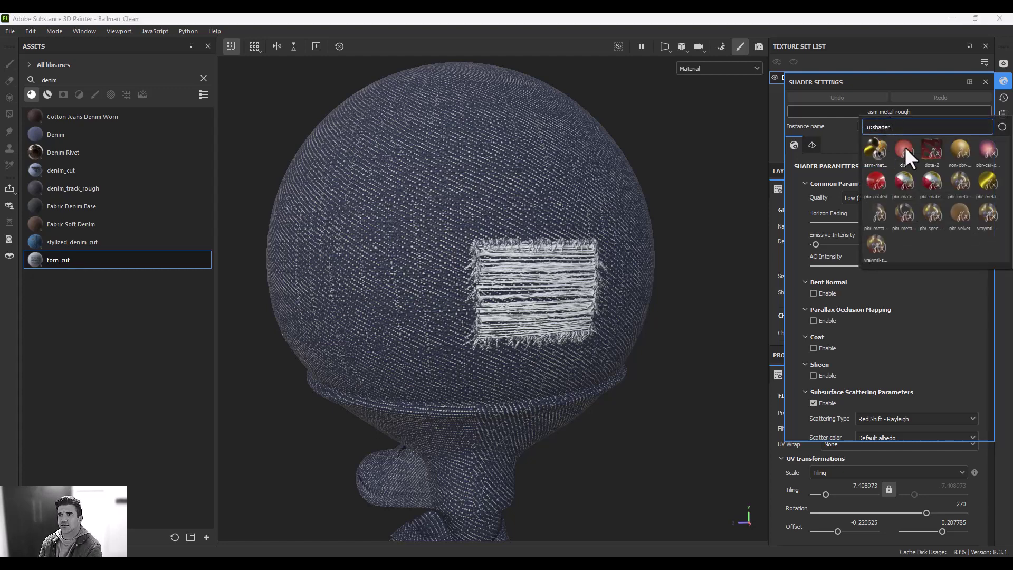
mouse_move(988, 174)
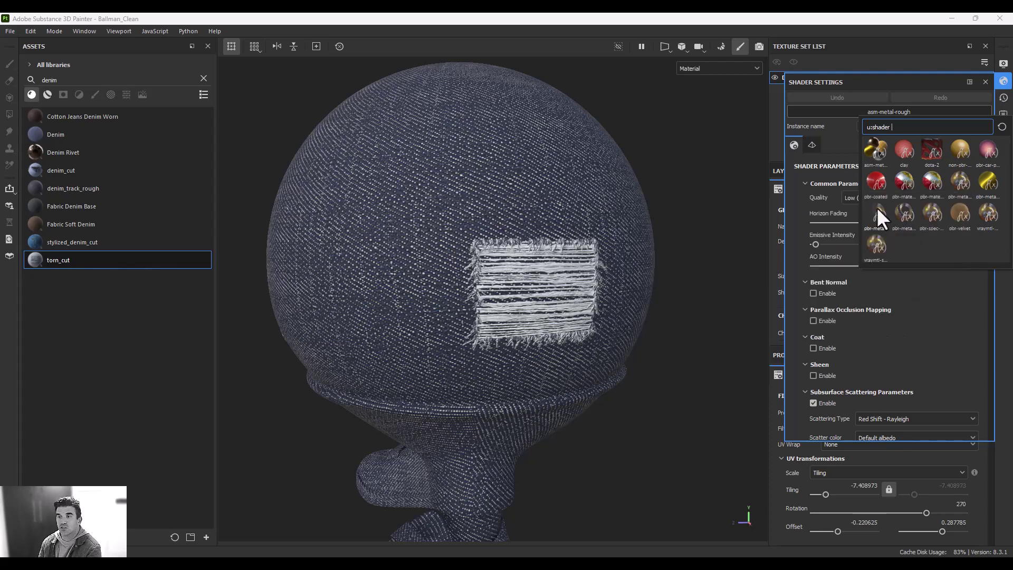
mouse_move(878, 215)
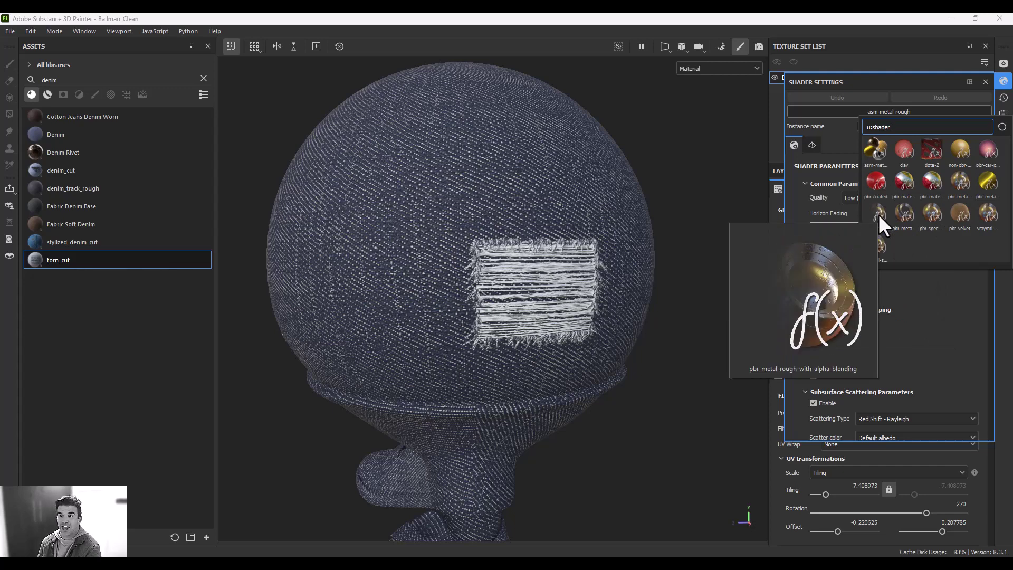
click(878, 214)
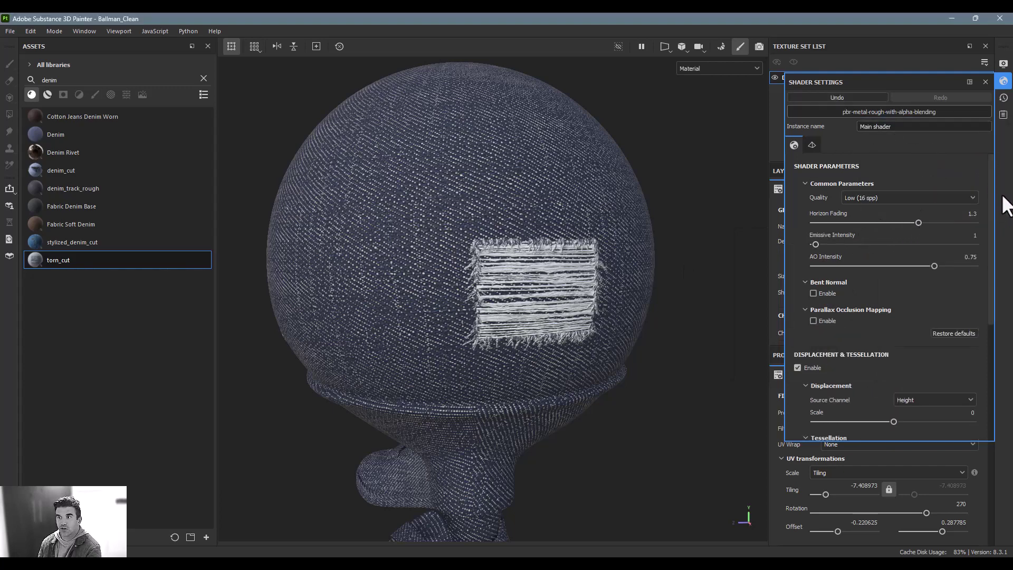
- Add an Opacity channel to the texture set
click(984, 82)
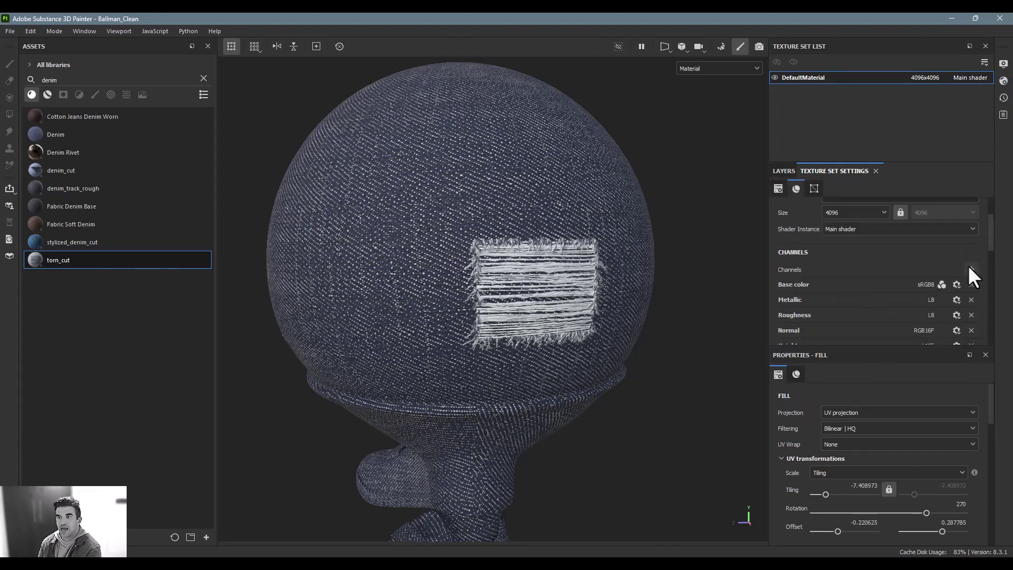
click(970, 267)
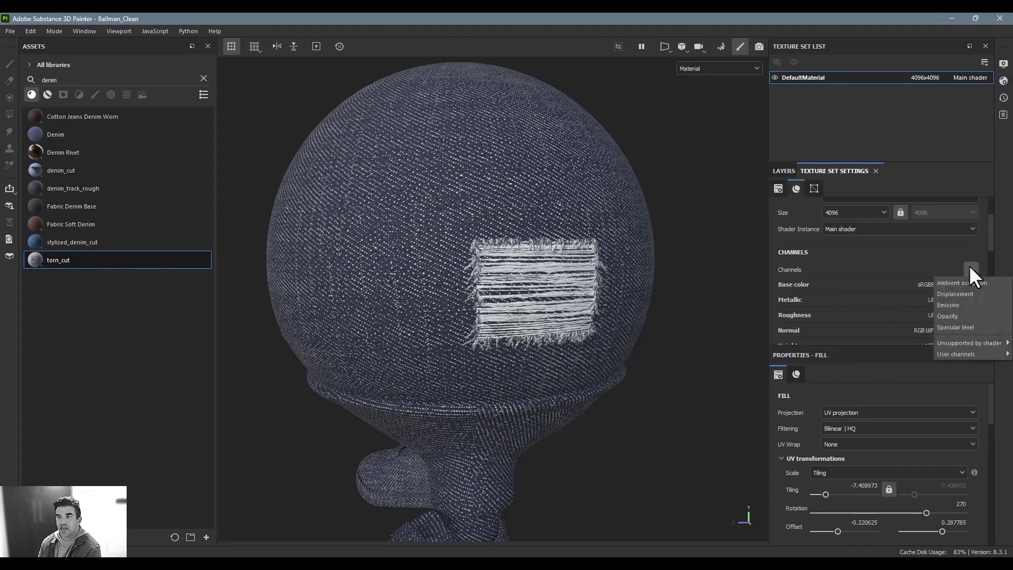
click(958, 314)
- Select the torn_cut layer and inspect the torn patch on the denim ball up close
click(779, 169)
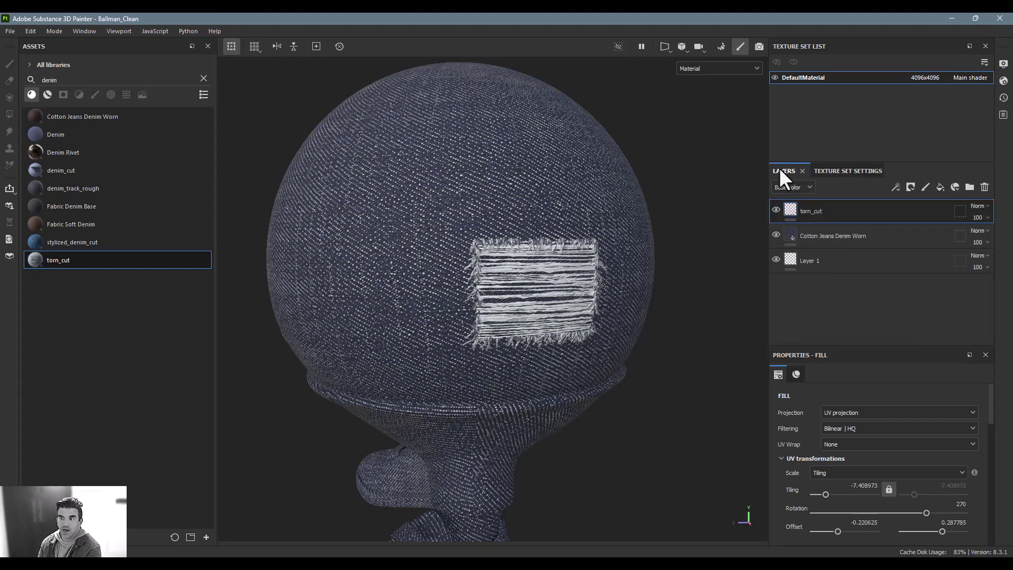
click(821, 216)
scroll(948, 438, down, 5)
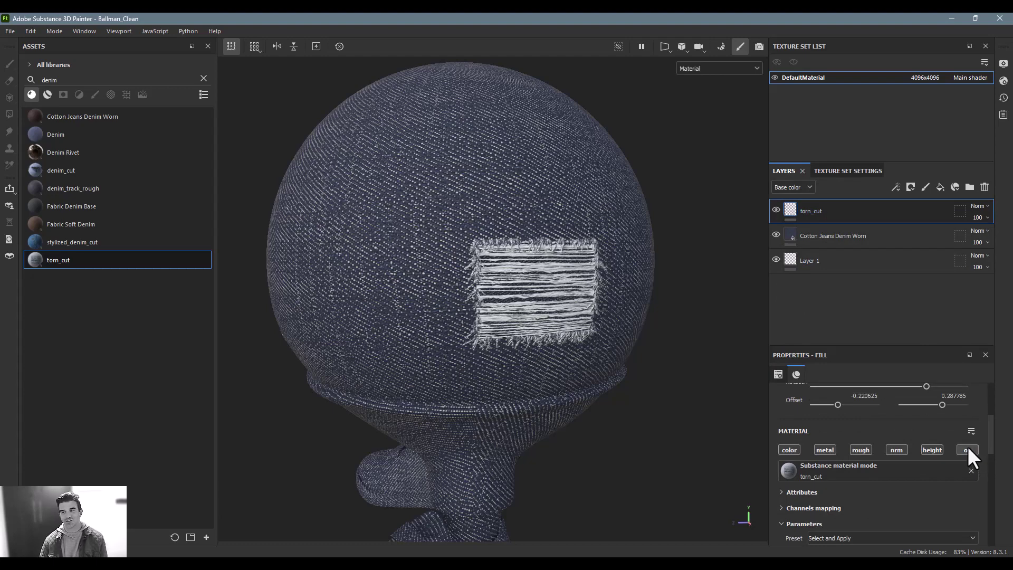
alt+drag(555, 327, 502, 247)
alt+right_drag(501, 248, 791, 324)
alt+drag(488, 302, 500, 352)
alt+right_drag(500, 353, 311, 365)
alt+drag(311, 365, 520, 382)
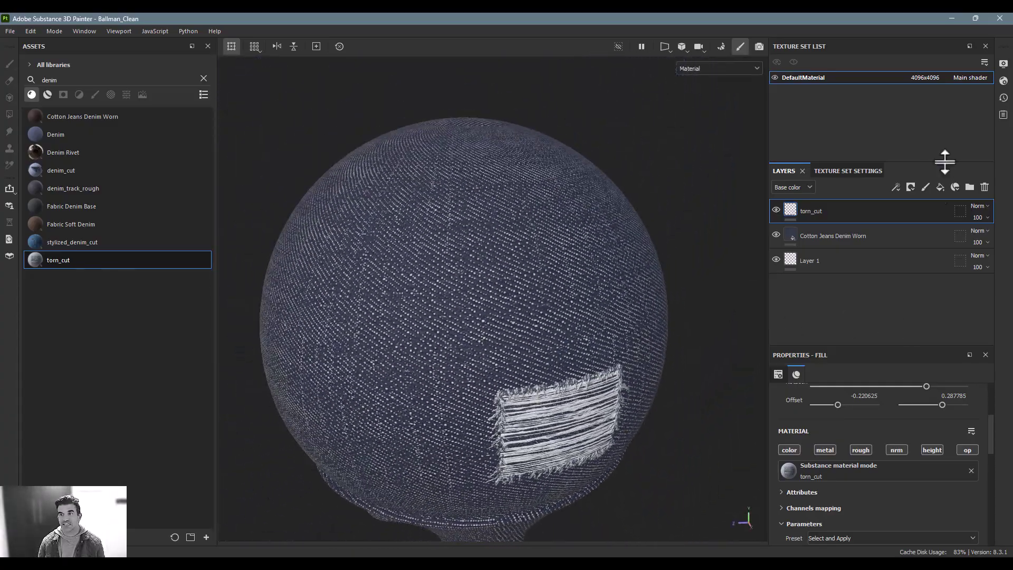
- Add a new paint layer above torn_cut and set its painting opacity to 0
click(925, 187)
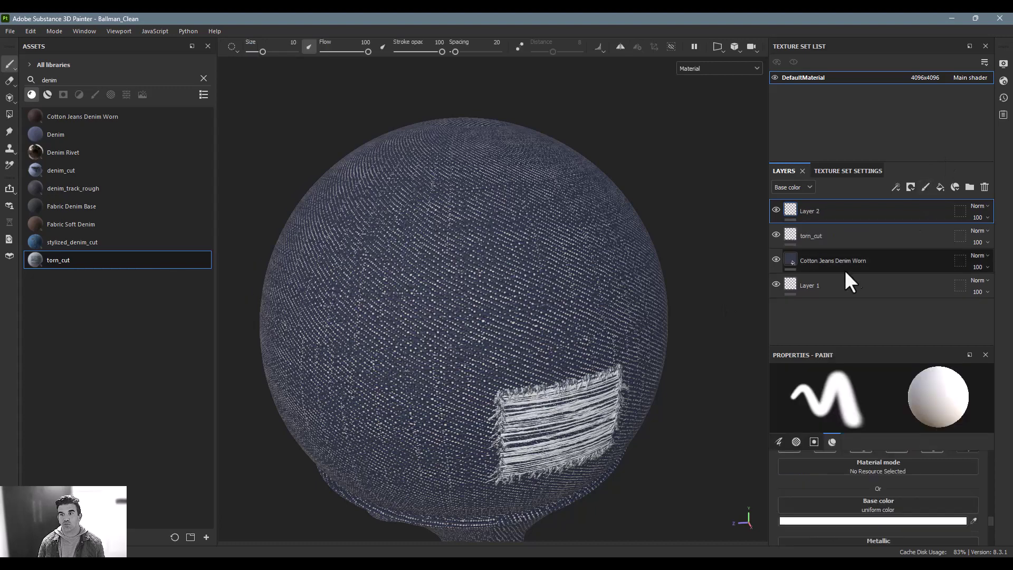
scroll(953, 451, down, 3)
scroll(957, 473, up, 2)
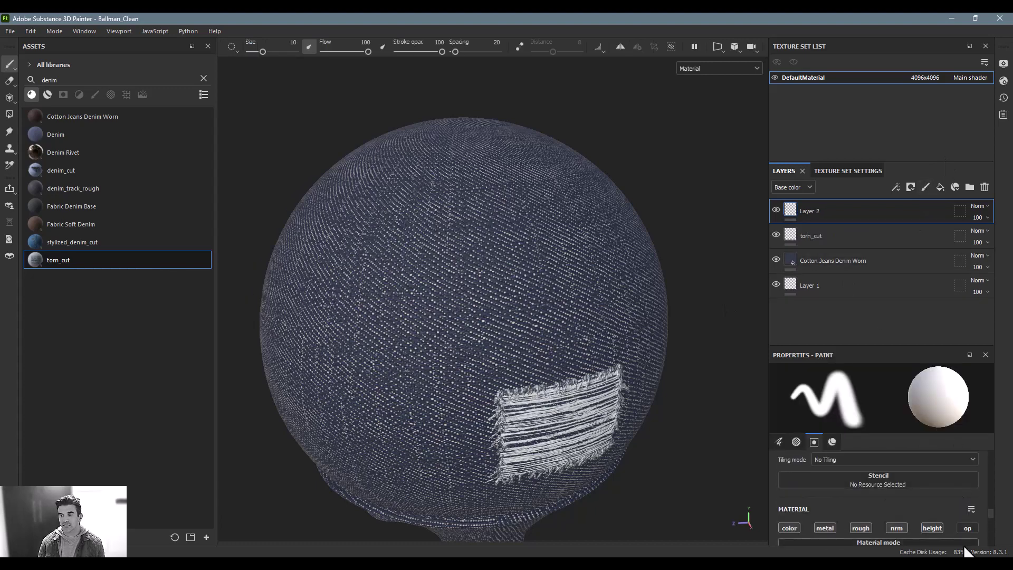
click(962, 524)
drag(934, 528, 780, 529)
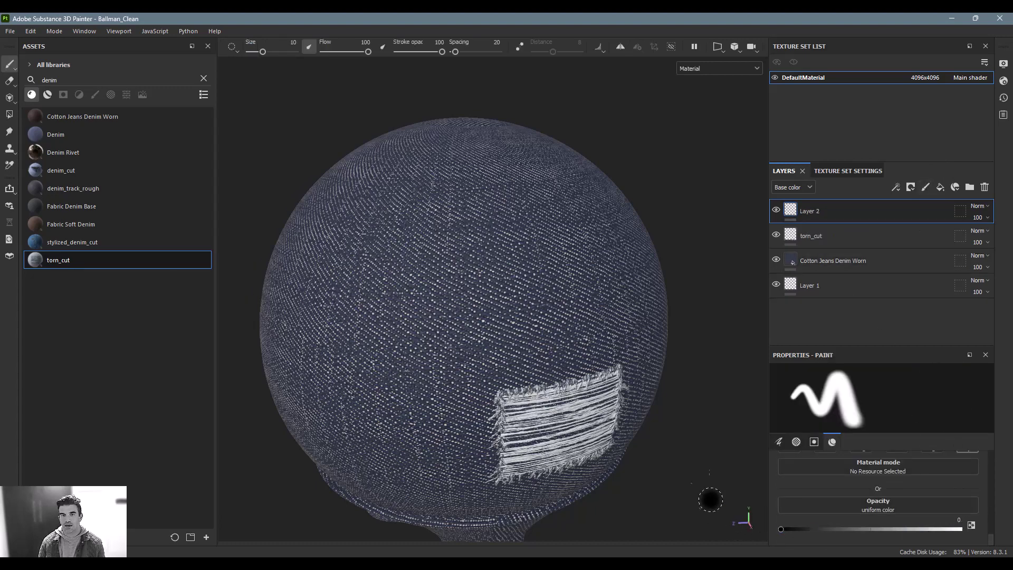
- Paint transparent areas on the sphere, enlarging the brush to about 77
mouse_move(406, 272)
mouse_down()
mouse_move(406, 316)
mouse_move(463, 106)
mouse_move(454, 158)
mouse_up()
scroll(454, 159, up, 5)
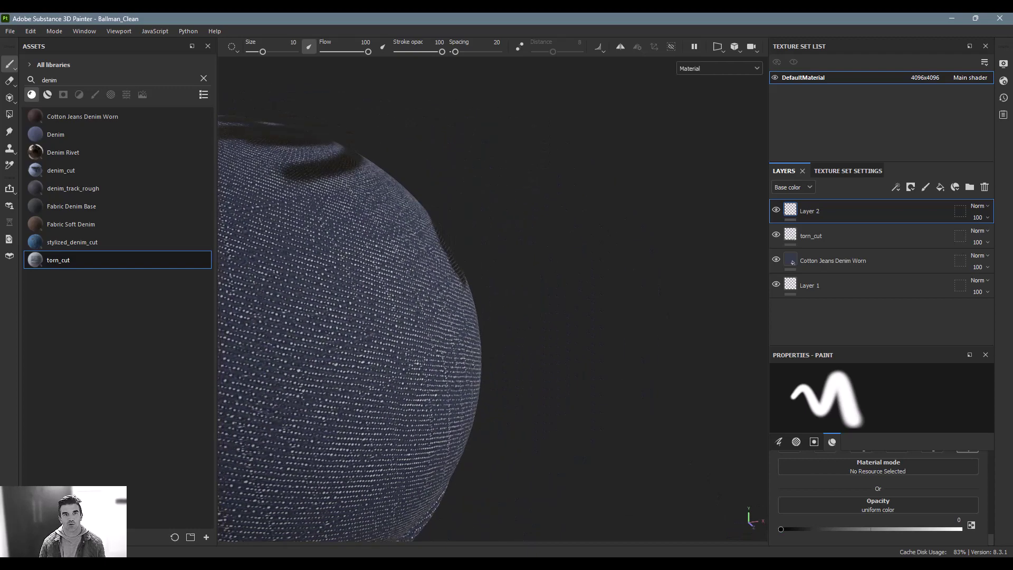
alt+drag(369, 211, 364, 227)
click(345, 232)
ctrl+right_drag(346, 232, 369, 232)
click(340, 169)
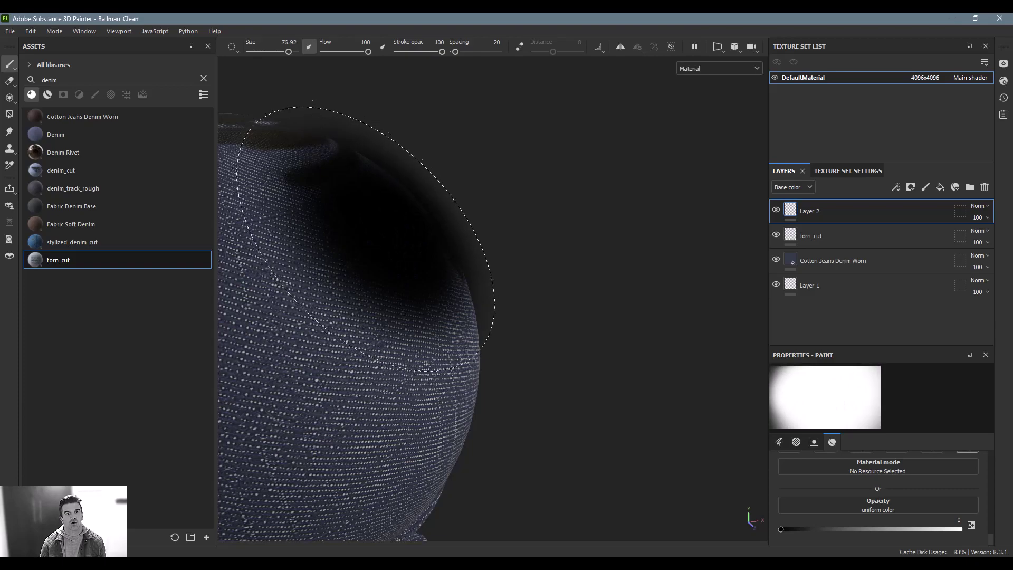
- Orbit the ball until the torn patch sits at the lower right
alt+drag(338, 163, 373, 181)
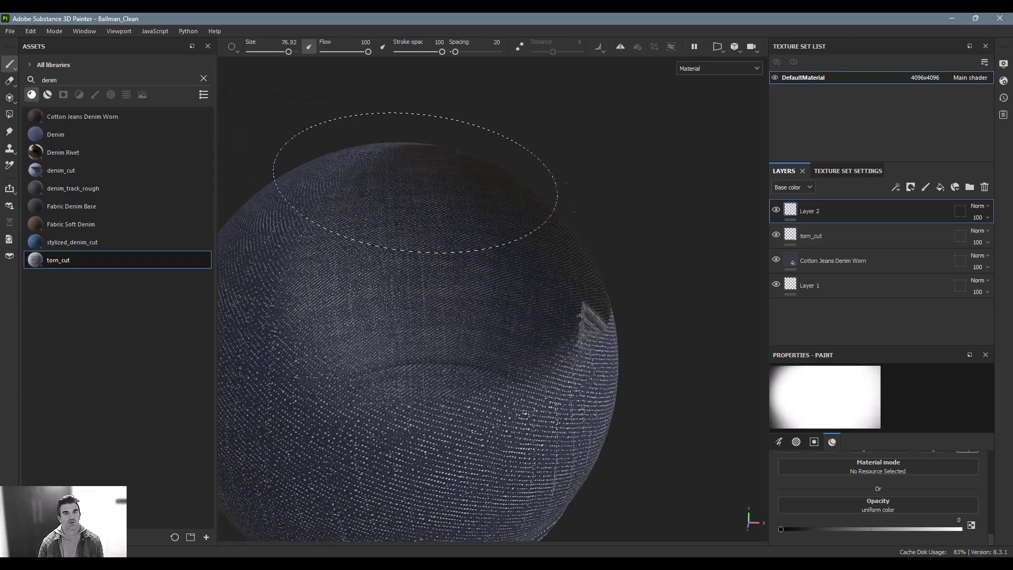
alt+drag(306, 117, 338, 137)
alt+drag(370, 343, 528, 380)
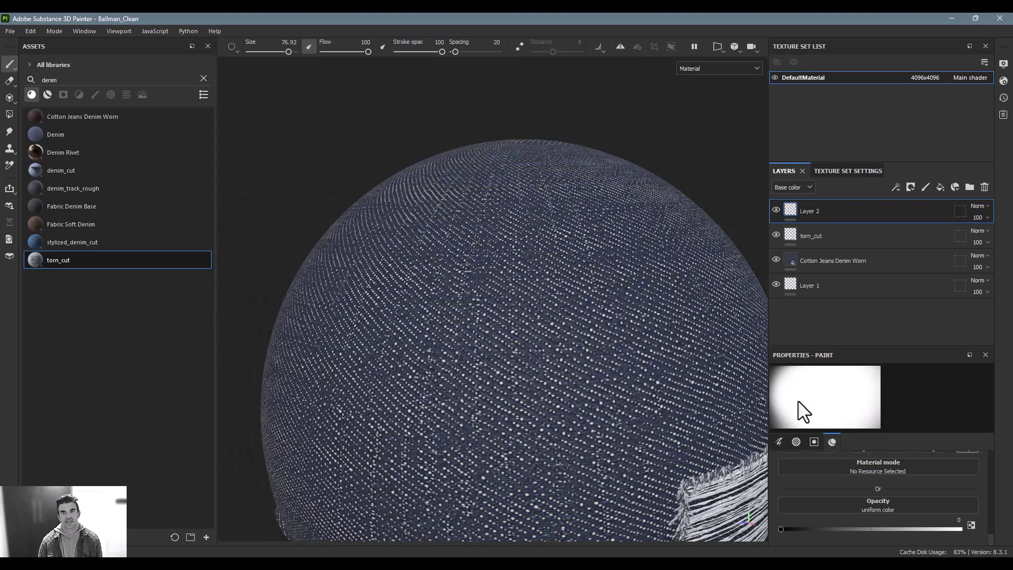
- Review the texture set channels, checking the Base color format without changing it
click(856, 170)
scroll(903, 288, down, 3)
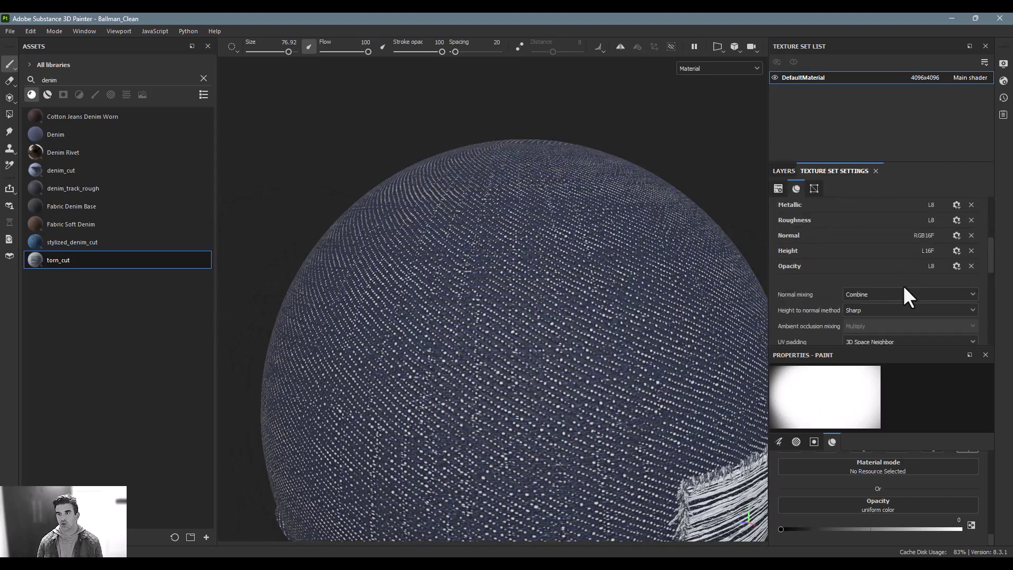
scroll(903, 285, up, 3)
scroll(903, 283, down, 3)
scroll(923, 270, up, 2)
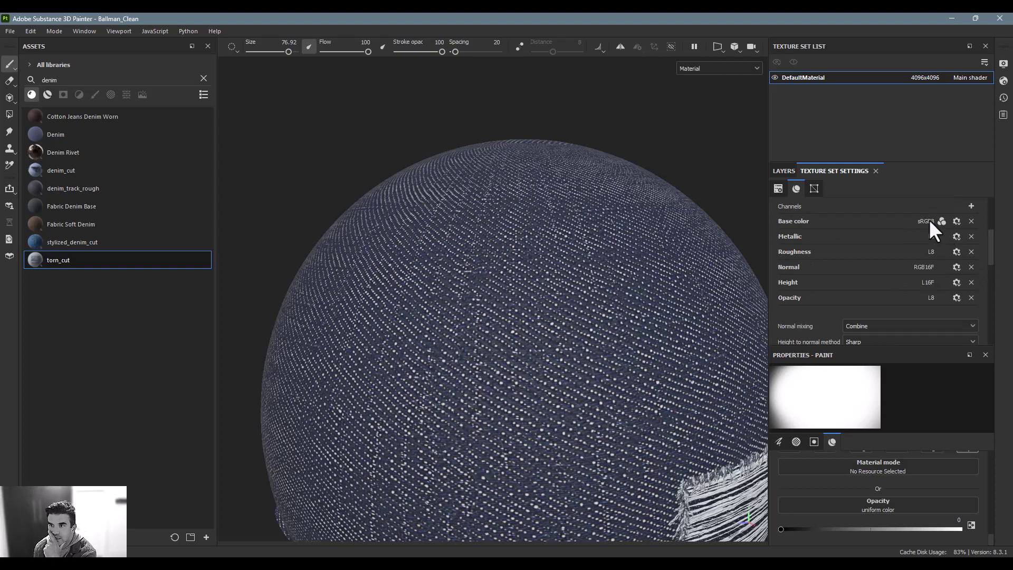
click(953, 223)
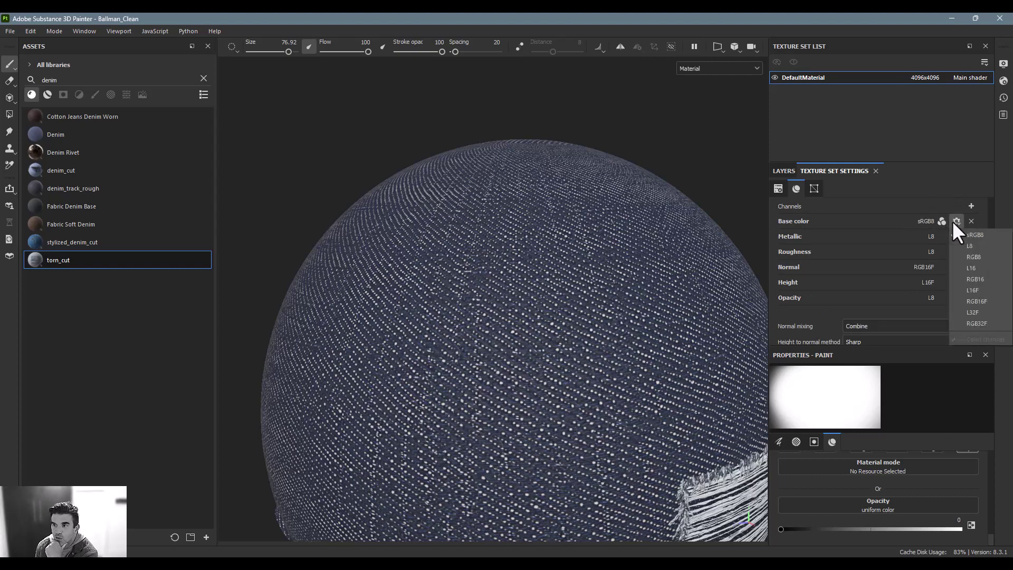
click(925, 220)
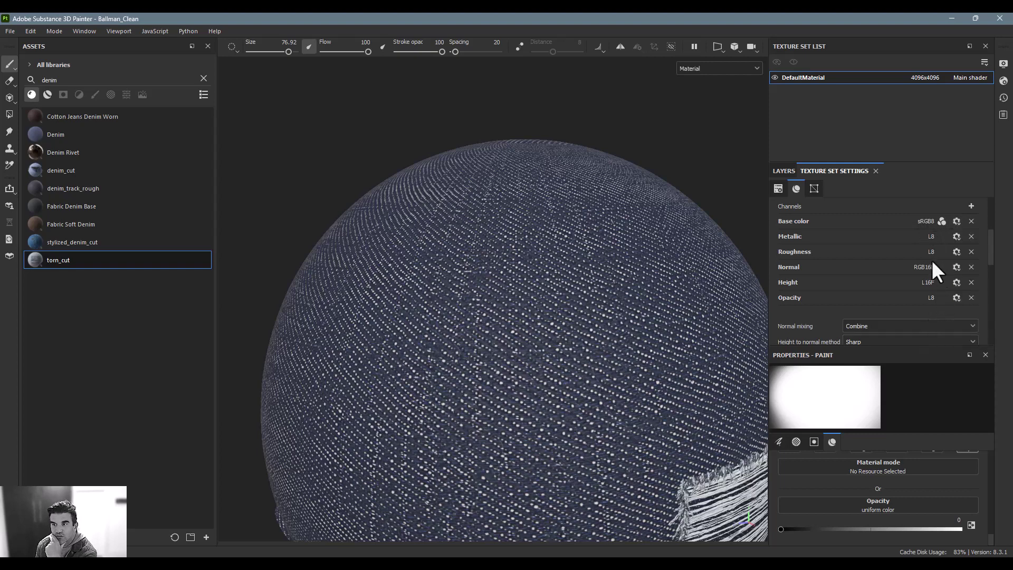
- Browse the Mesh Maps list and inspect the Normal map slot, leaving it unchanged
scroll(932, 261, down, 5)
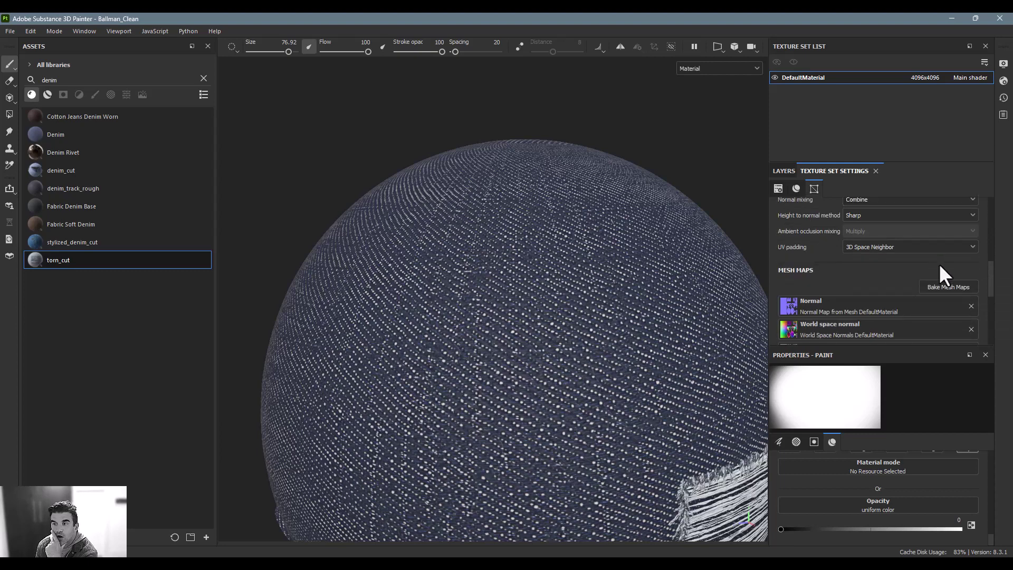
scroll(940, 267, down, 6)
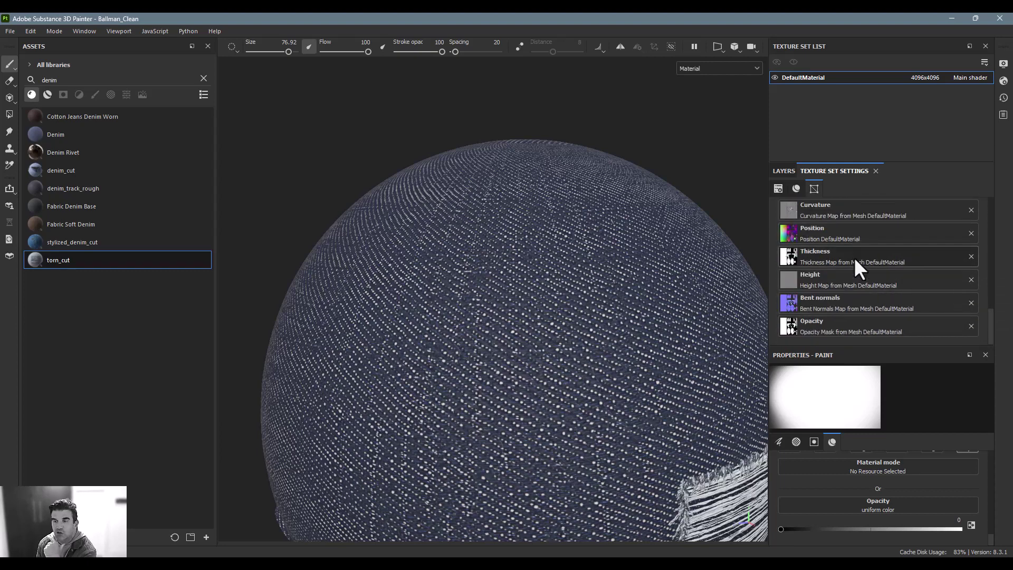
scroll(852, 258, up, 5)
scroll(865, 264, down, 2)
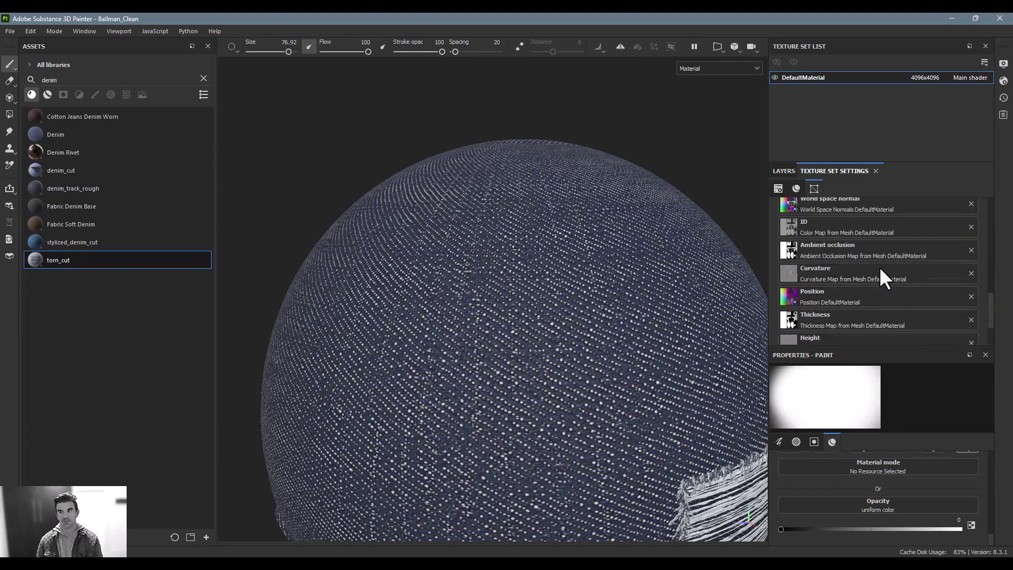
scroll(881, 277, down, 2)
scroll(876, 296, up, 5)
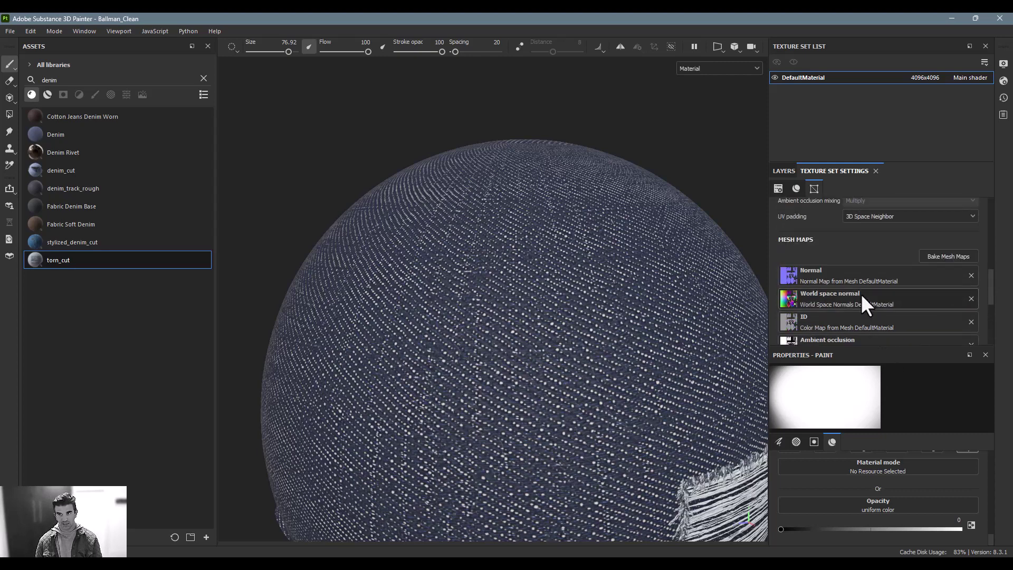
click(859, 270)
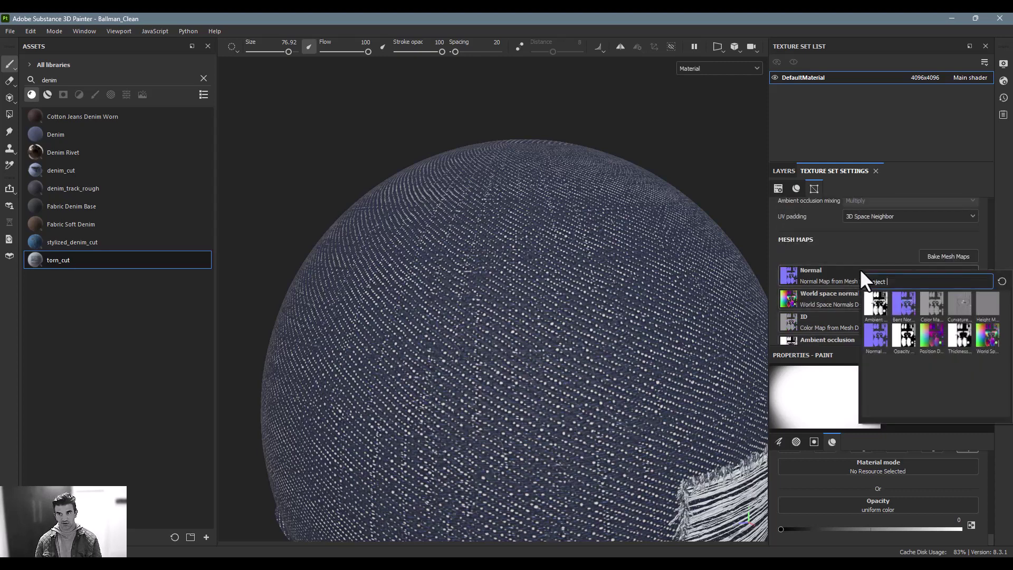
click(830, 255)
scroll(862, 316, down, 5)
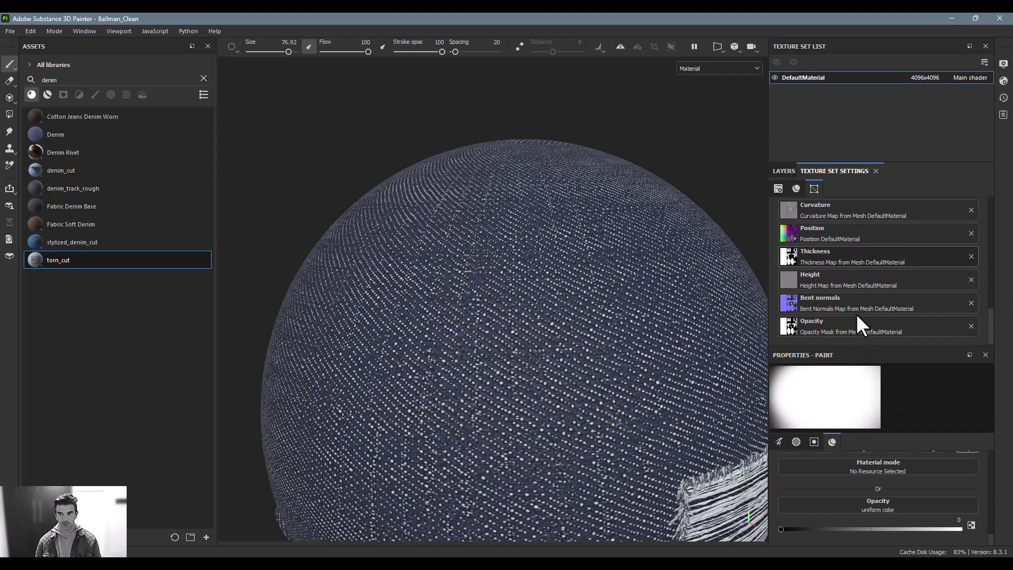
click(1003, 82)
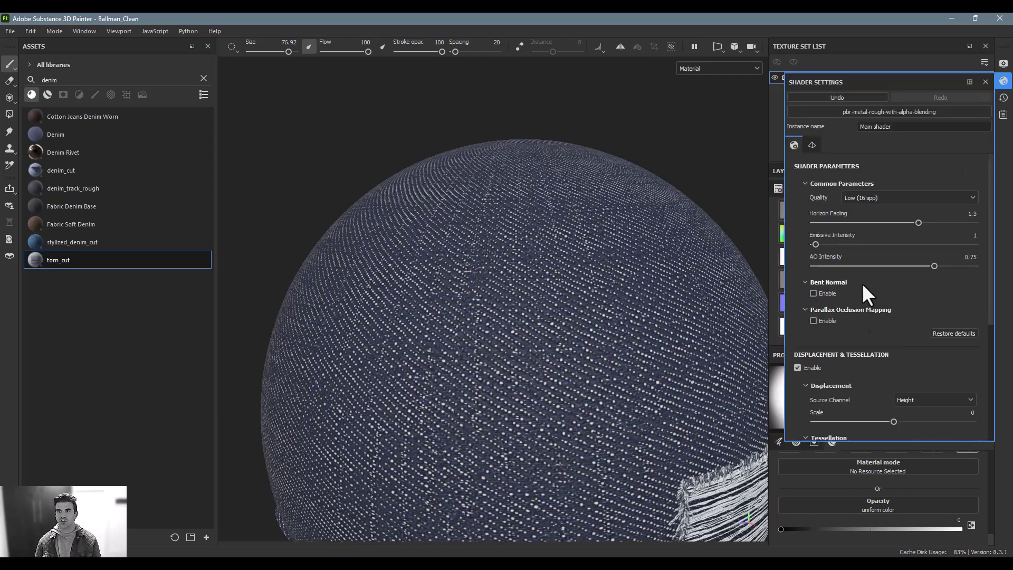
scroll(870, 252, down, 2)
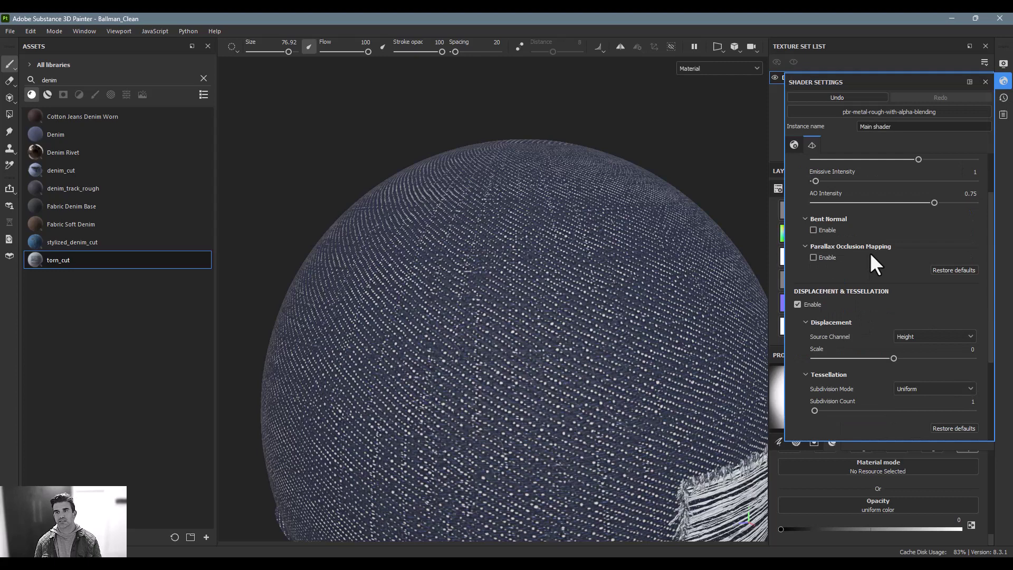
scroll(871, 263, down, 1)
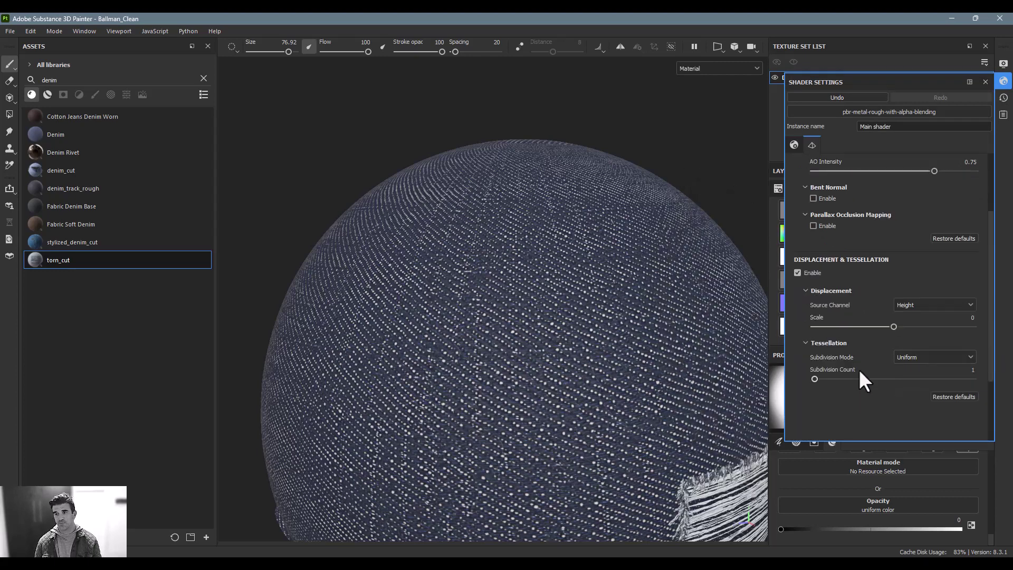
scroll(859, 369, down, 3)
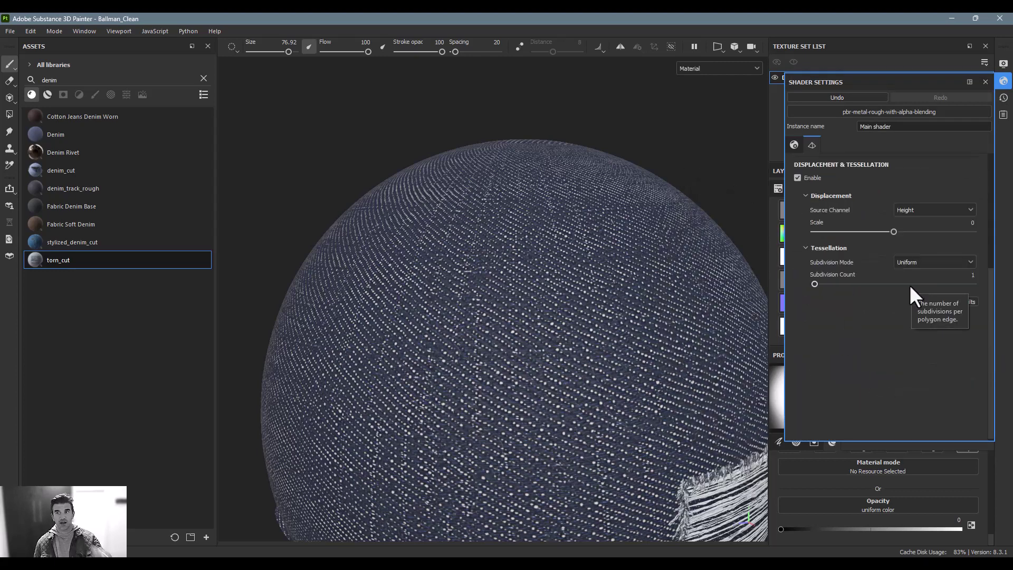
scroll(910, 280, up, 5)
scroll(912, 291, up, 1)
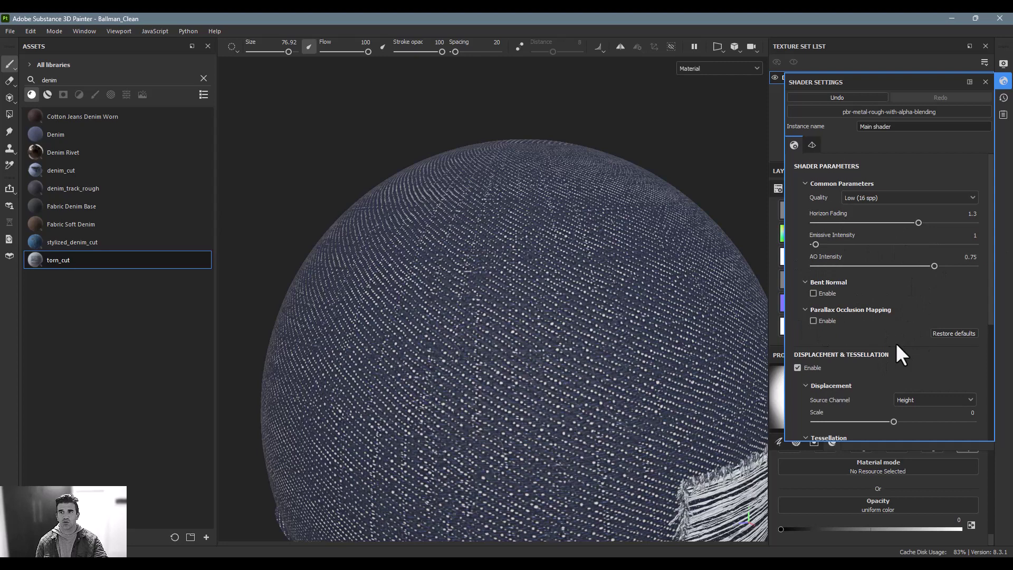
click(985, 82)
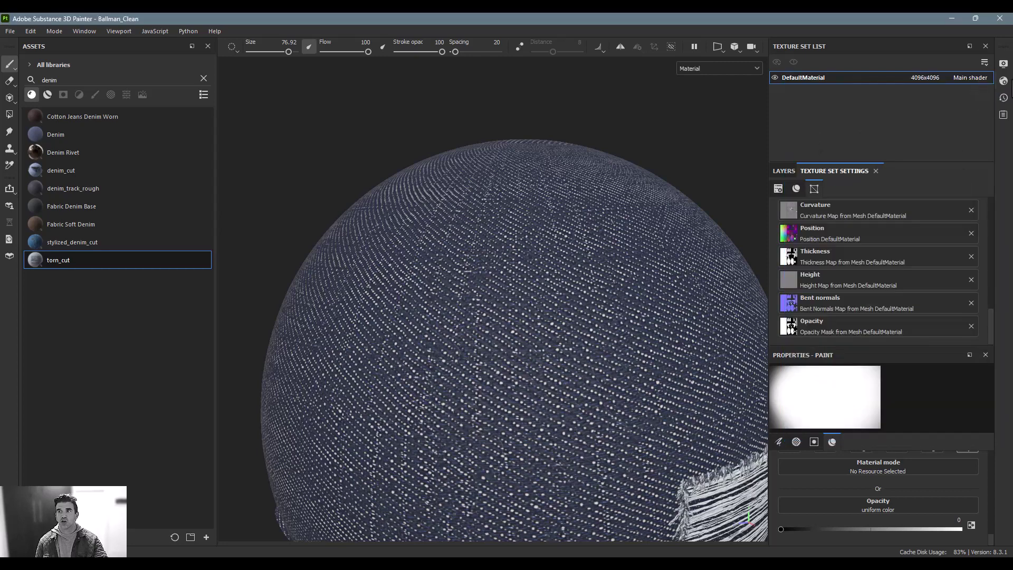
- Delete Layer 2 so torn_cut tops the layer stack, then open the Help menu
click(783, 170)
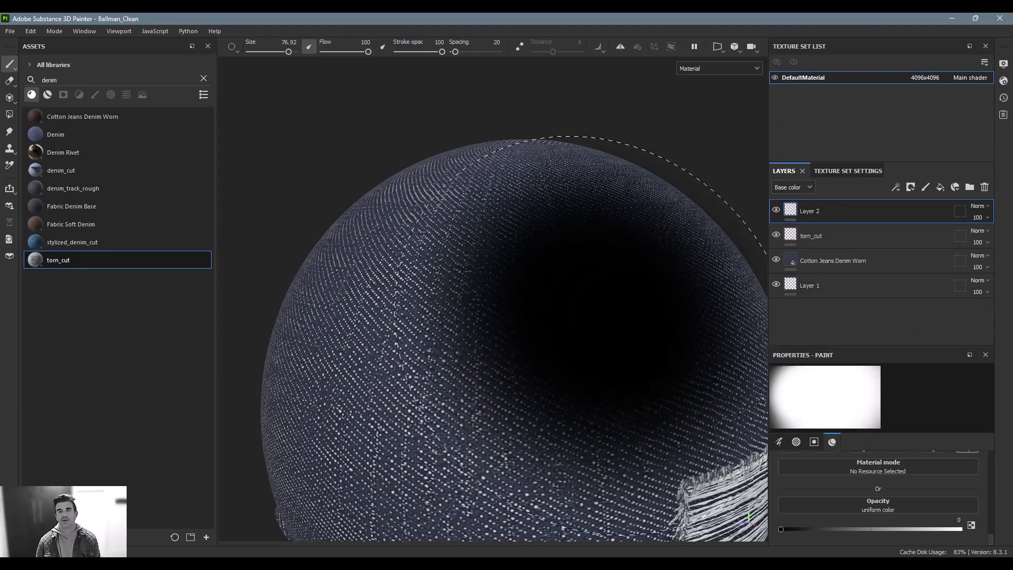
alt+drag(600, 280, 560, 232)
mouse_move(560, 232)
alt+right_down()
mouse_move(569, 216)
mouse_move(567, 232)
alt+right_up()
alt+drag(567, 232, 565, 217)
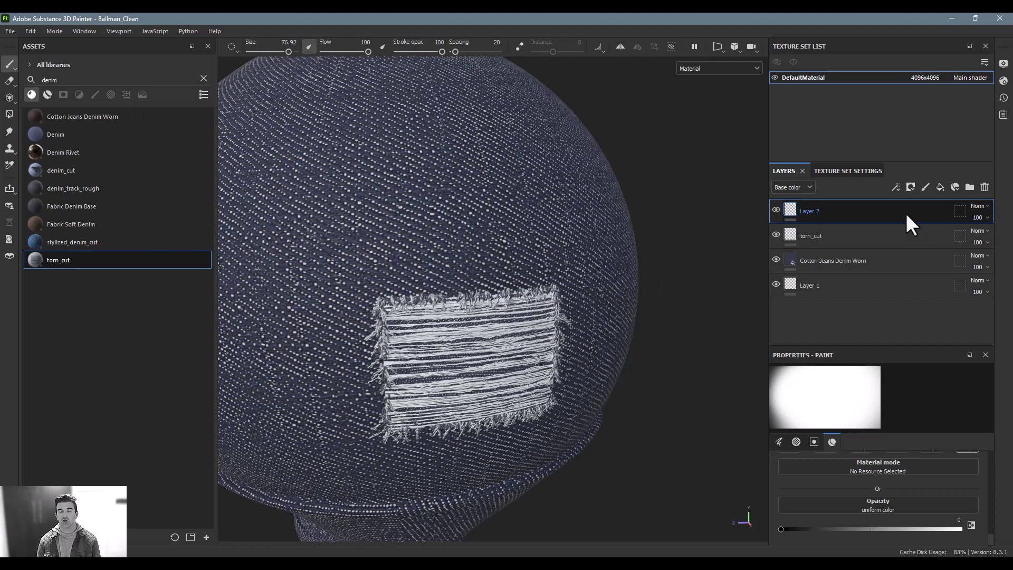
key(Delete)
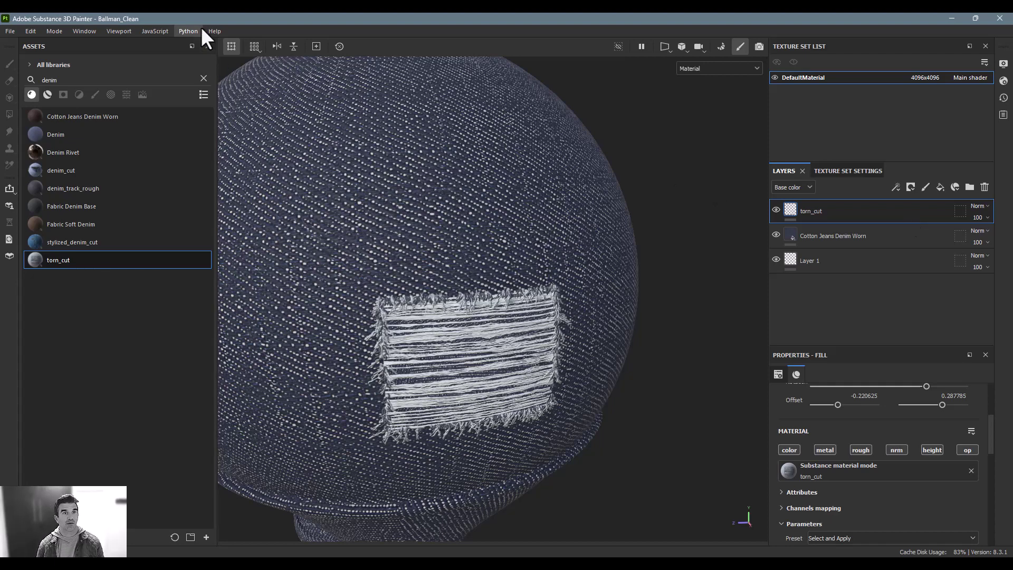
click(218, 31)
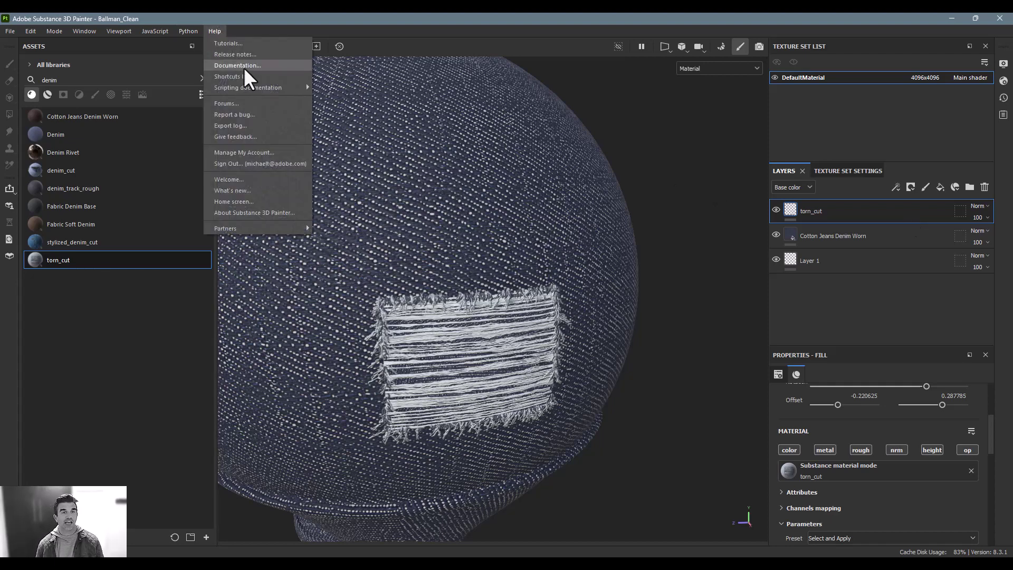